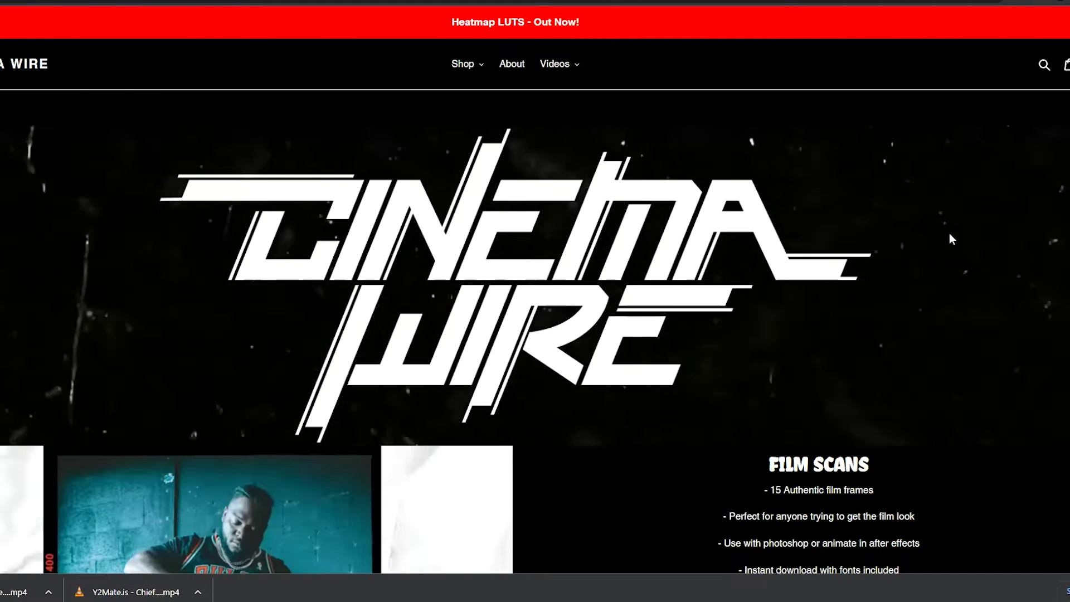
Browse the Cinema Wire asset packs down to Heat Map, then scrub the clip to find the cut frame
scroll(956, 244, "down", 10)
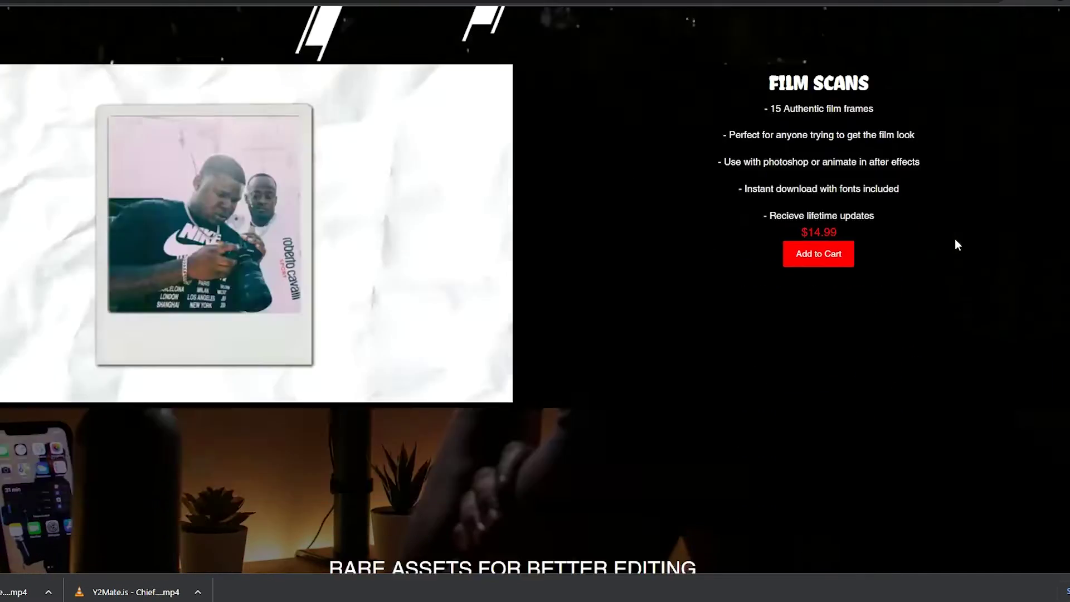
scroll(956, 241, "down", 15)
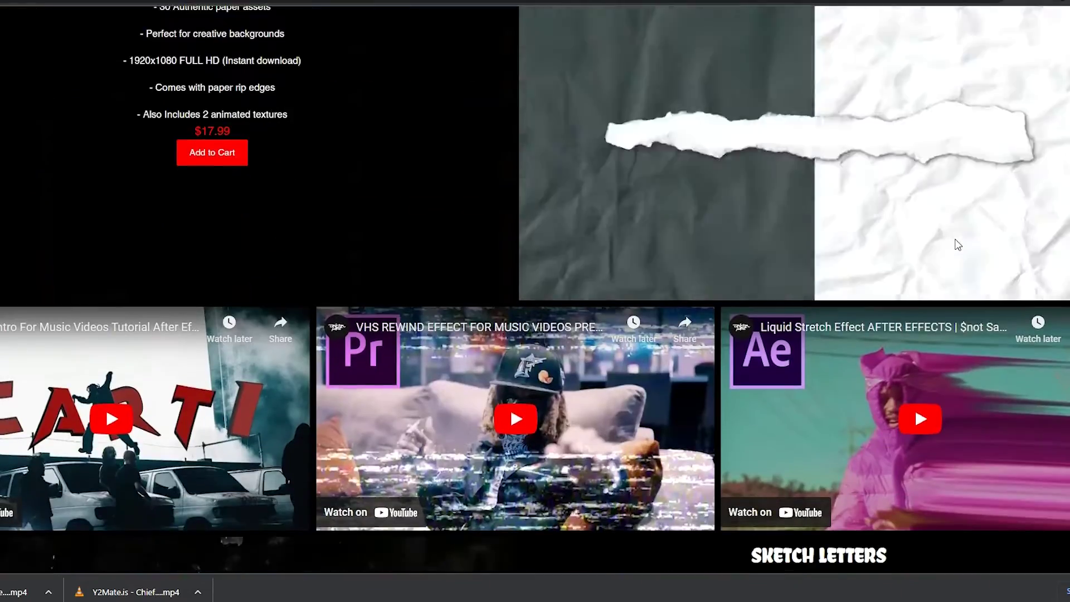
scroll(957, 244, "down", 5)
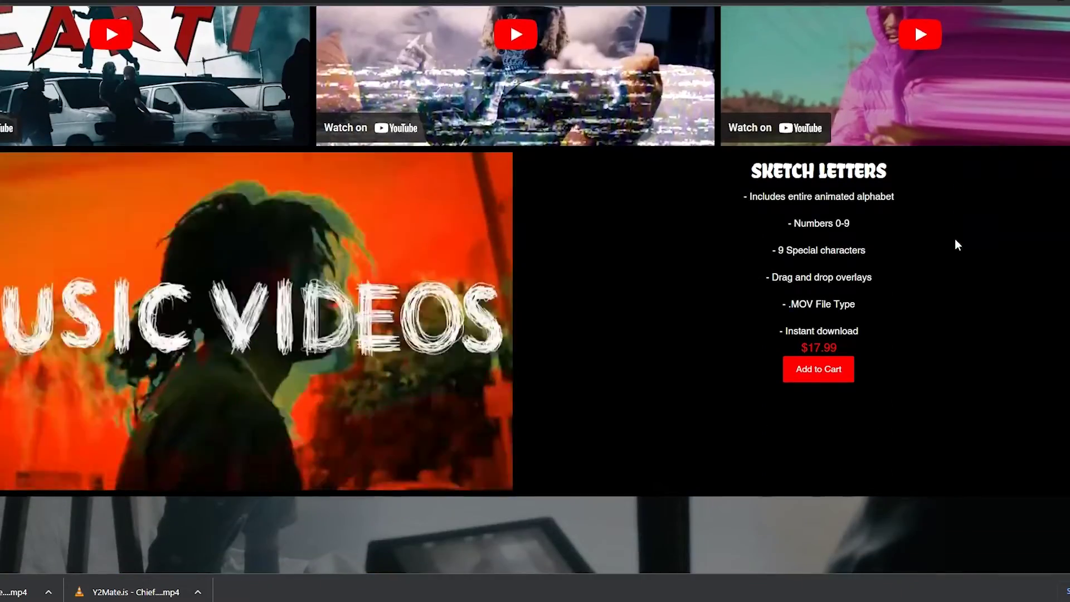
scroll(956, 244, "down", 10)
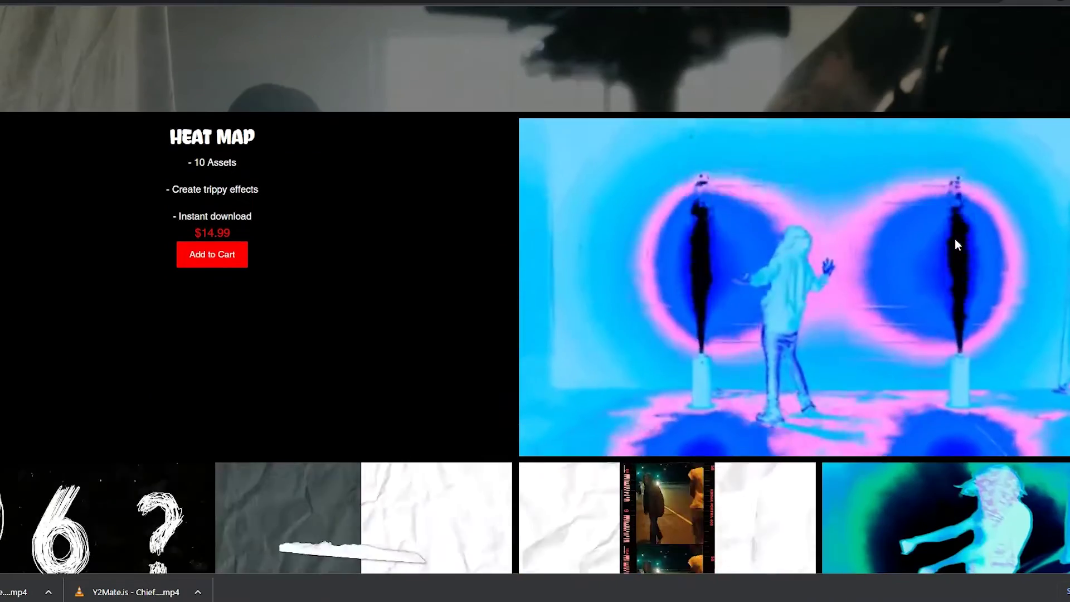
scroll(956, 245, "down", 5)
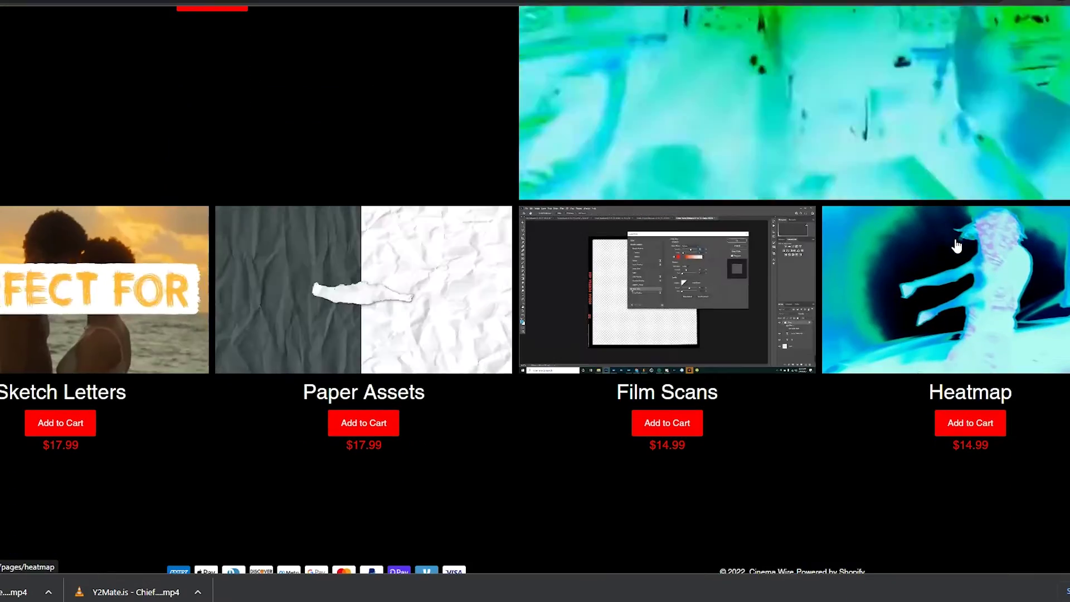
scroll(956, 245, "up", 8)
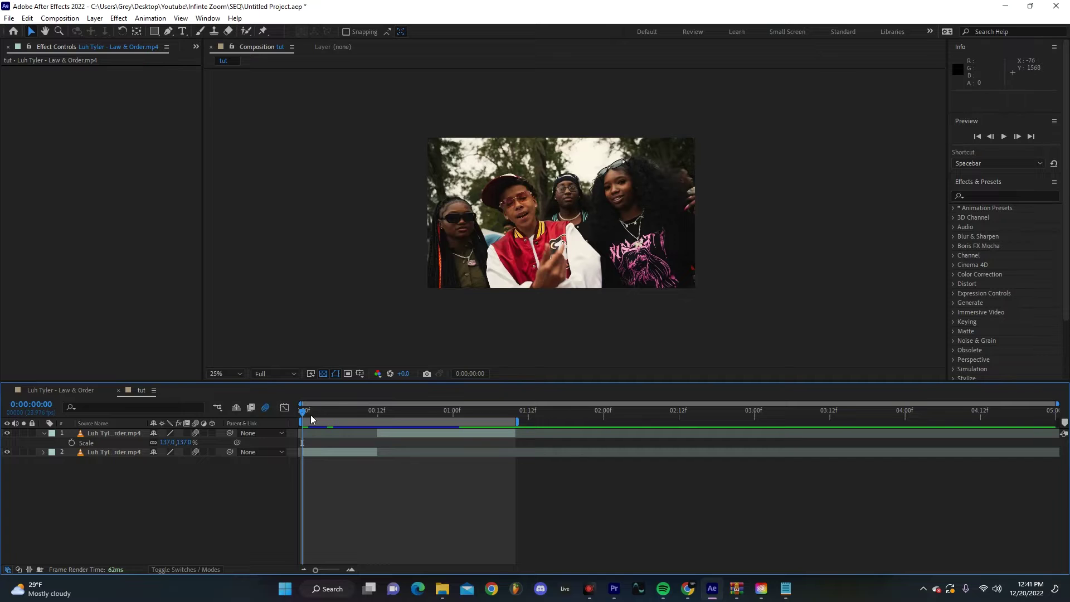
left_click_drag(310, 414, 379, 427)
Duplicate the top clip layer and enable Time Remapping on the copy
left_click(388, 432)
key("ctrl+d")
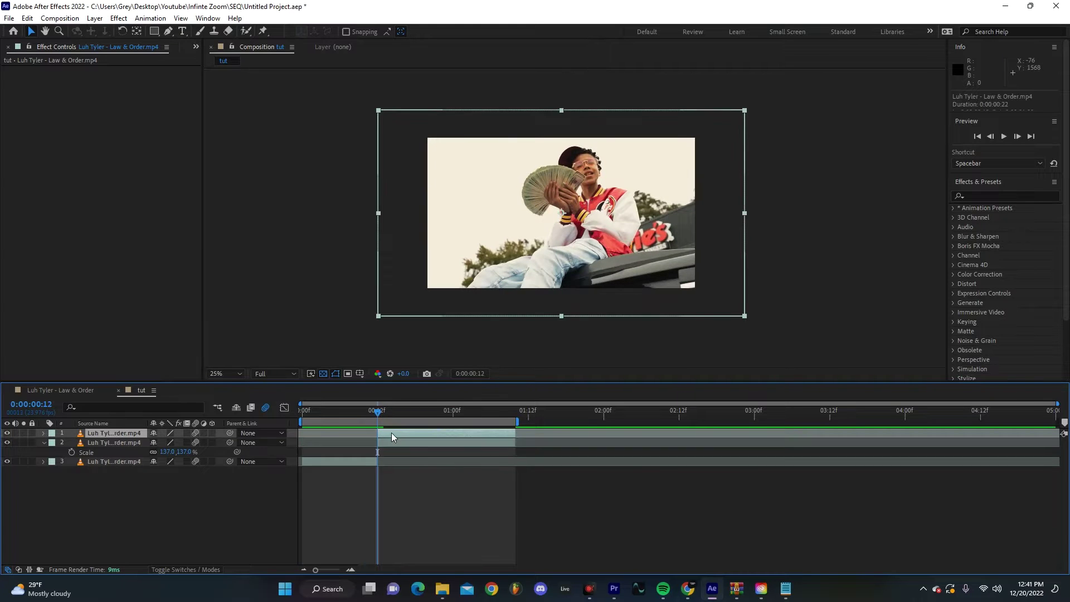
right_click(391, 432)
mouse_move(461, 166)
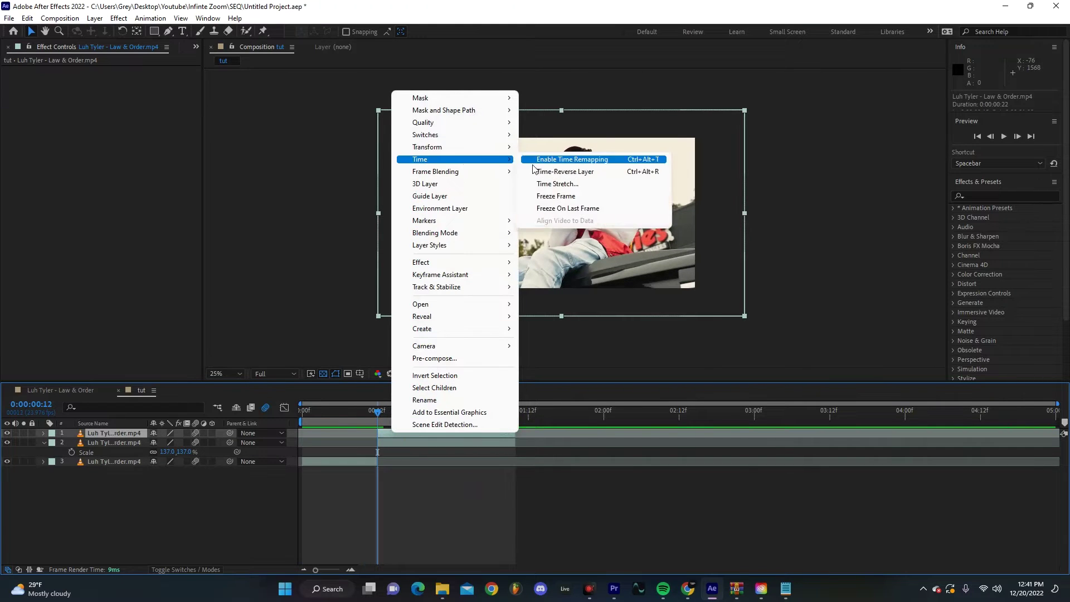
left_click(568, 159)
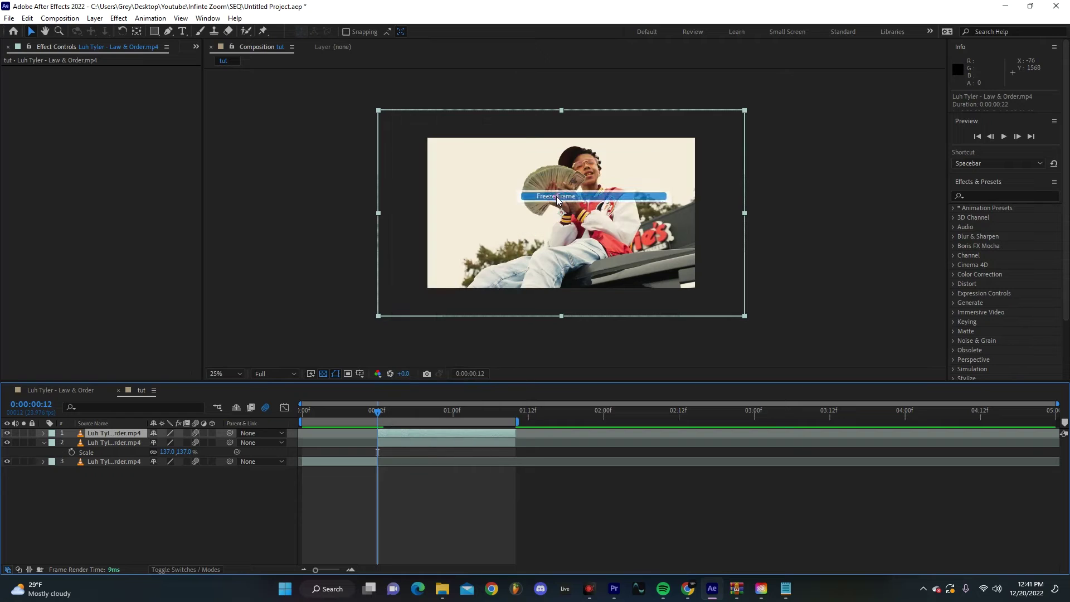
Begin a Pen-tool mask, placing the first points around the subject
left_click(168, 32)
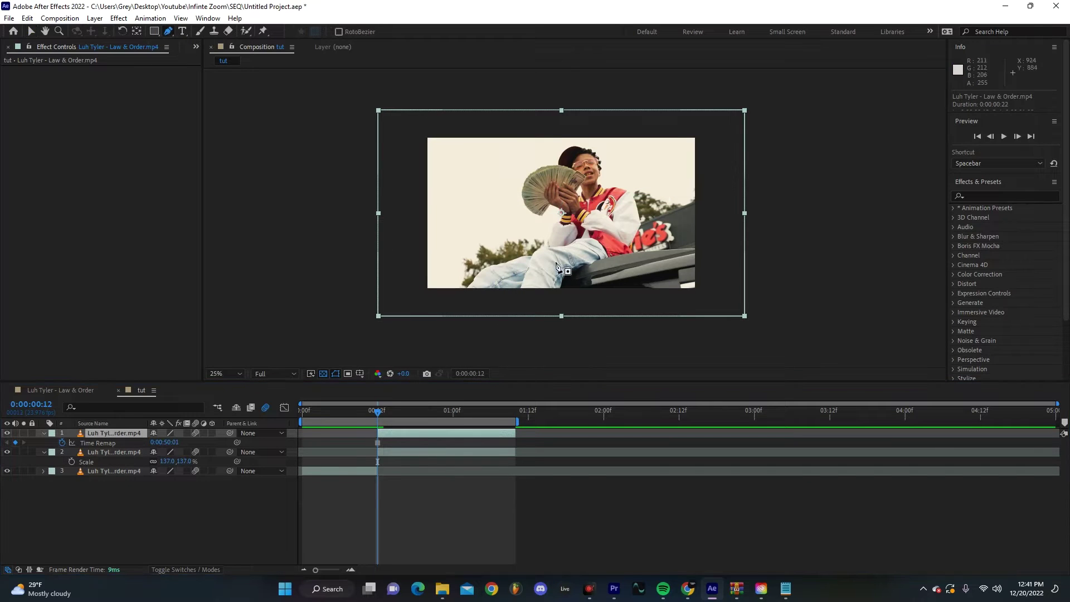
left_click(465, 288)
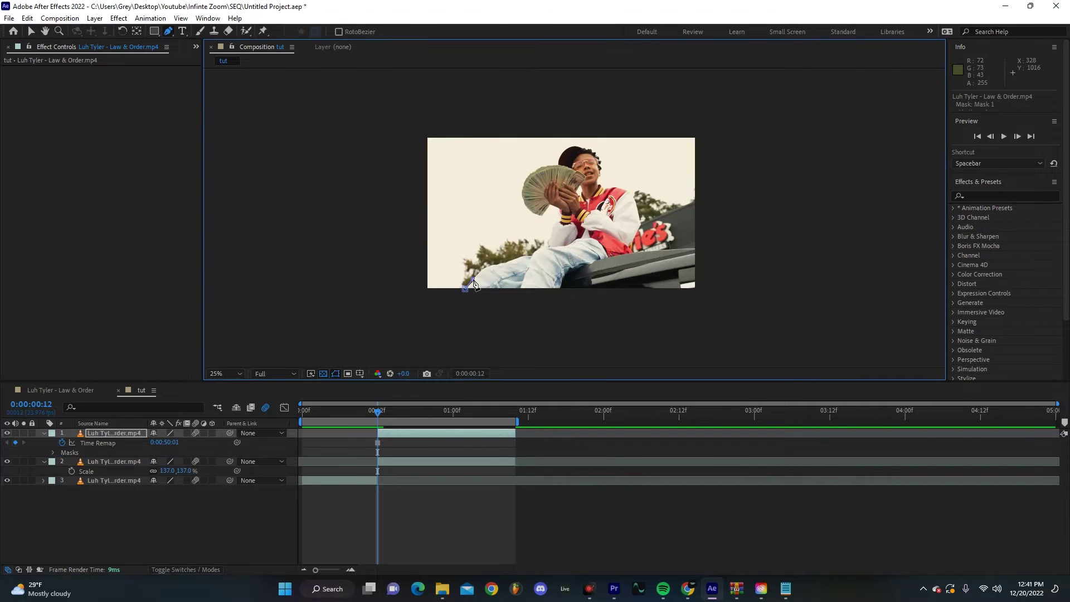
left_click(517, 260)
left_click(529, 257)
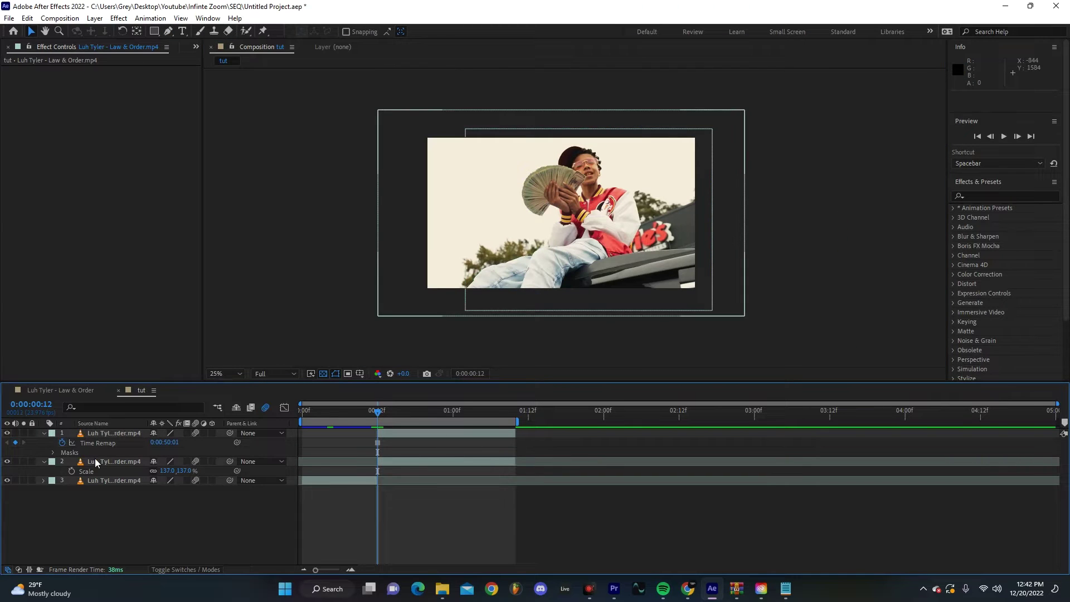
Check the cutout by toggling the lower layer, then set Mask 1 feather to 10 pixels
left_click(7, 462)
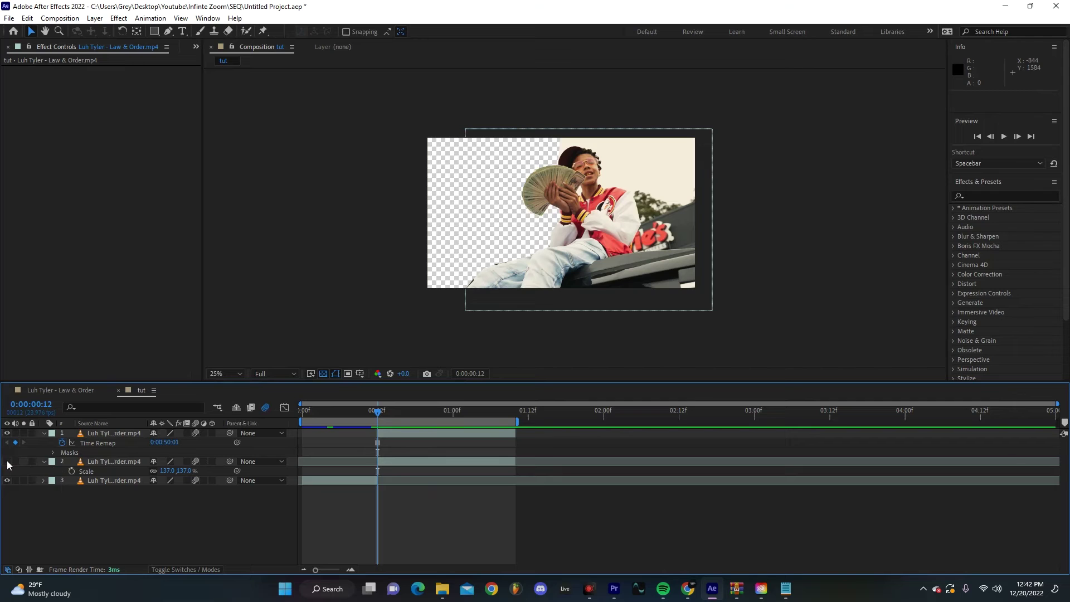
left_click(7, 462)
left_click(105, 434)
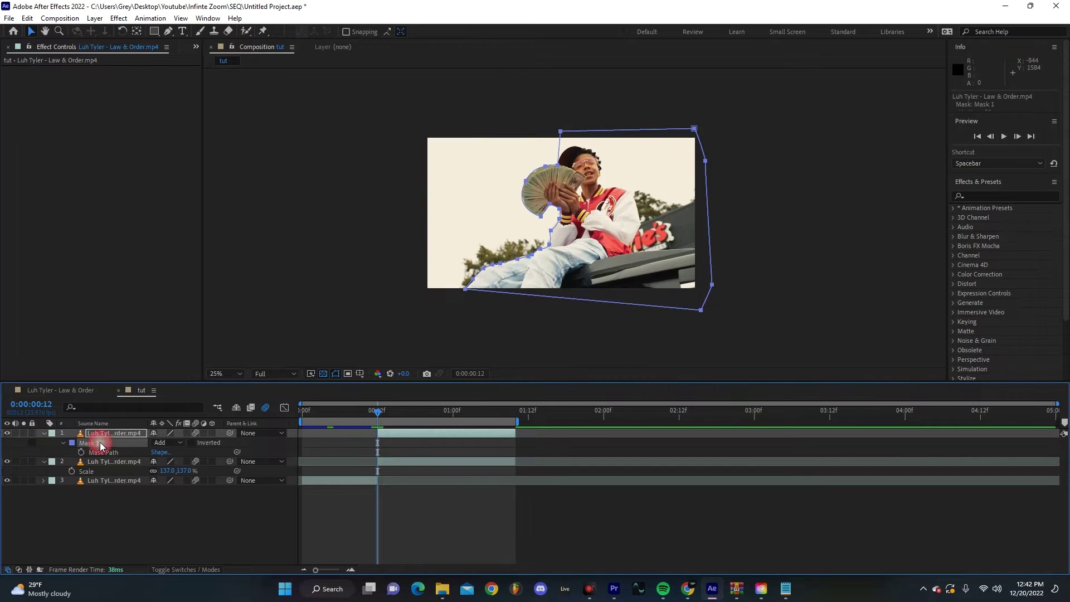
key("m")
left_click(63, 443)
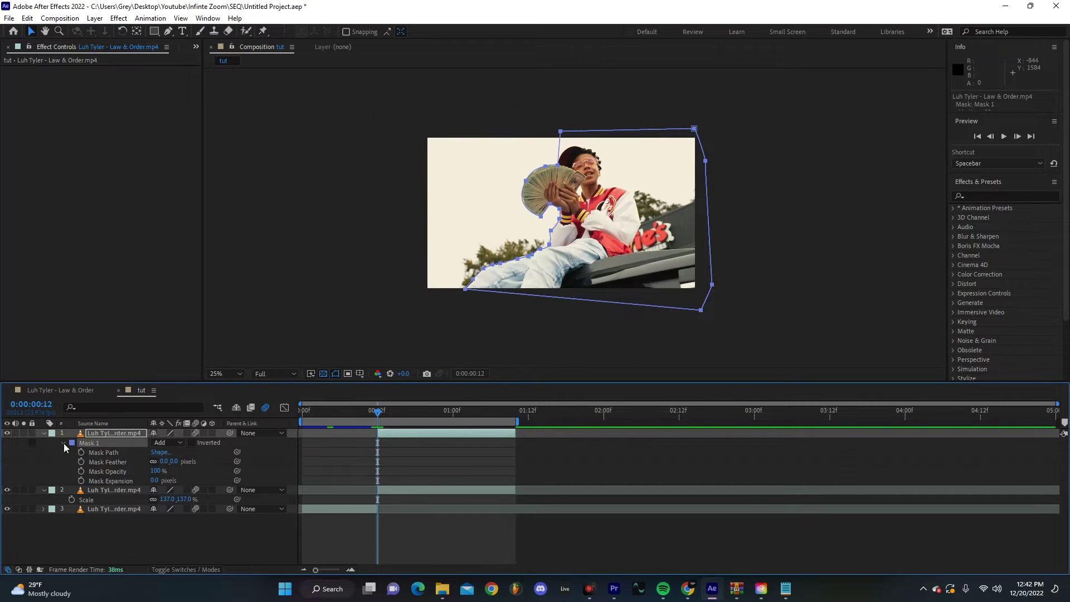
left_click(164, 461)
type("10")
key("Return")
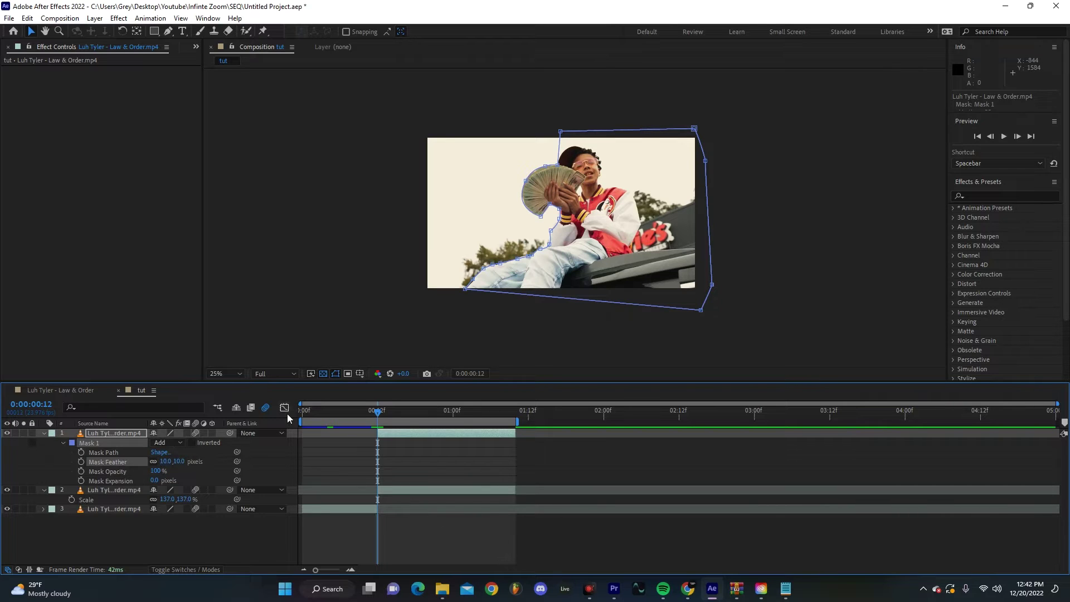
Trim the masked layer to 10 frames, shift the second clip 5 frames later, and extend the work area
mouse_move(382, 417)
left_mouse_down()
mouse_move(312, 430)
mouse_move(418, 412)
mouse_move(397, 431)
left_mouse_up()
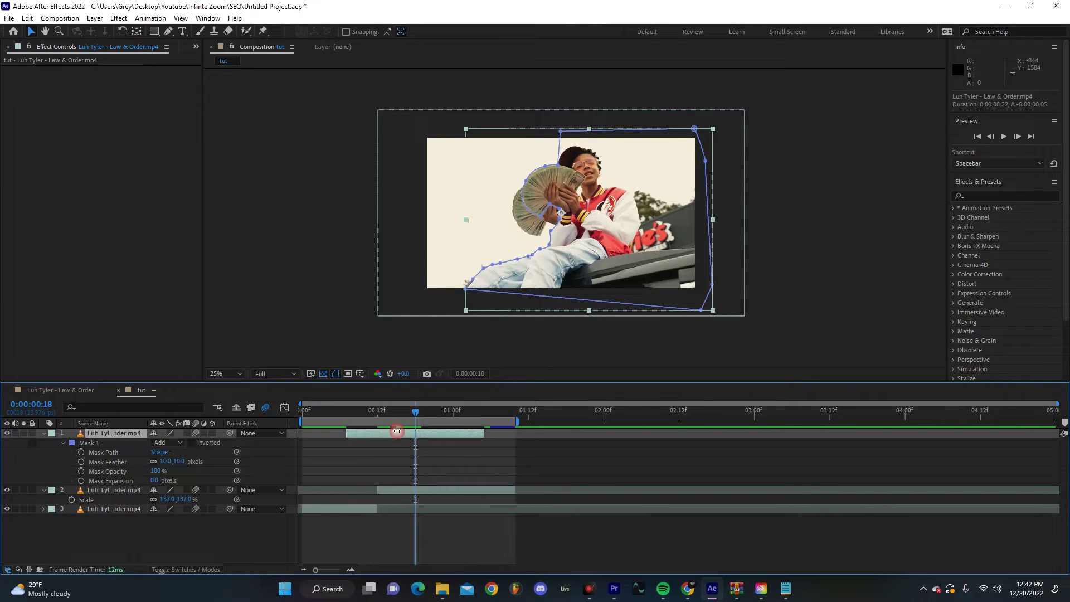
left_click_drag(484, 434, 403, 423)
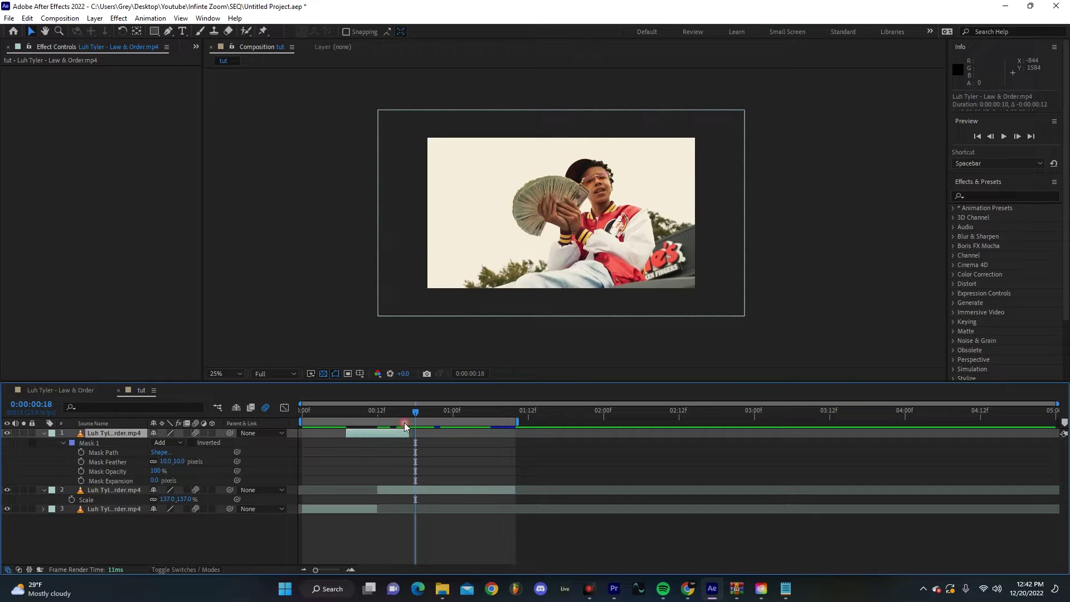
left_click_drag(408, 489, 439, 490)
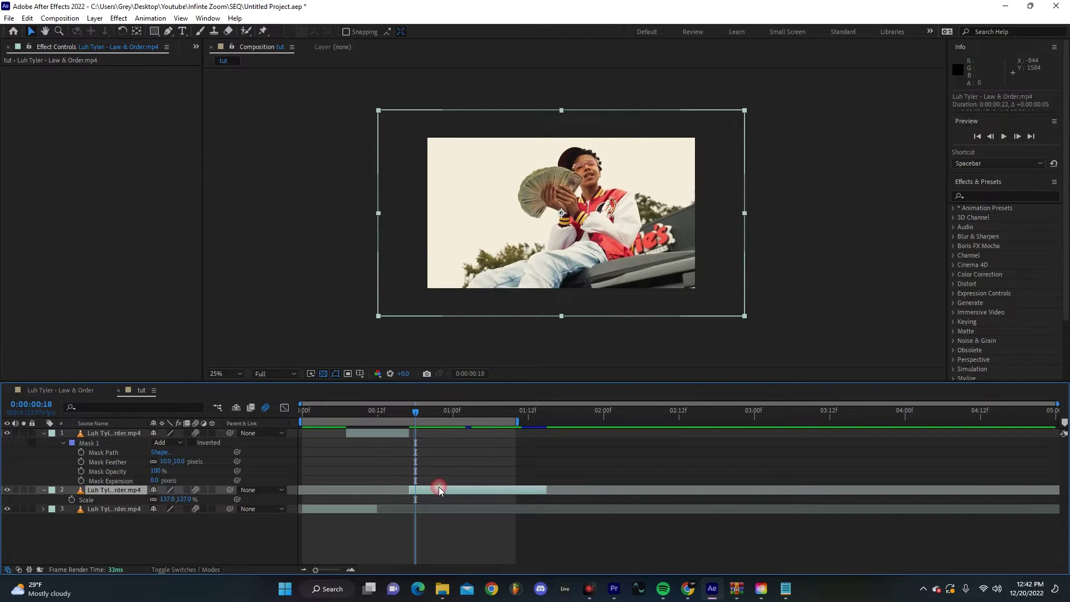
left_click_drag(412, 409, 409, 409)
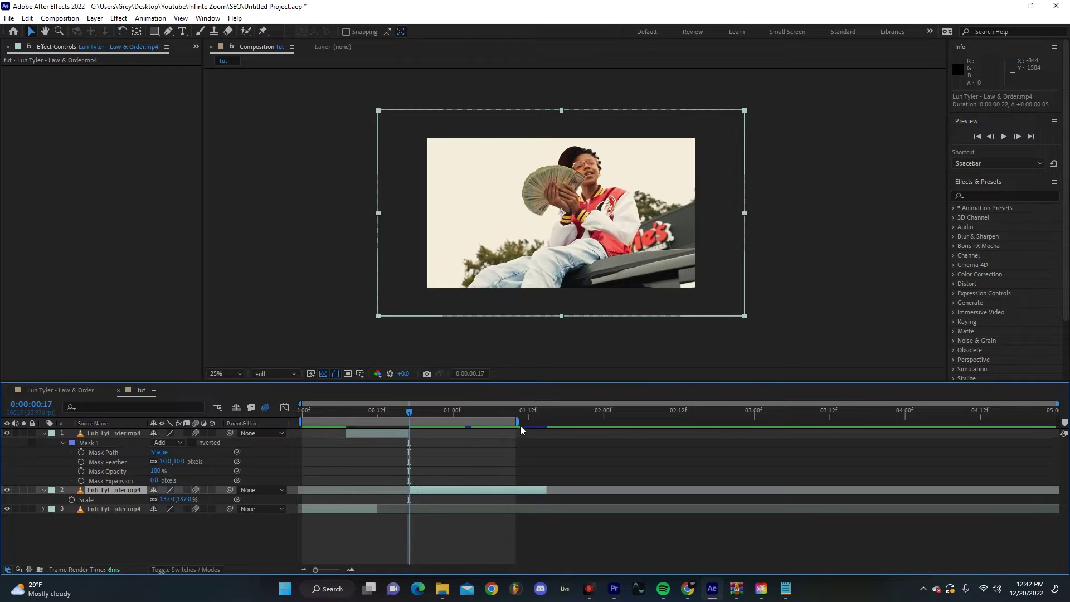
left_click_drag(520, 426, 552, 427)
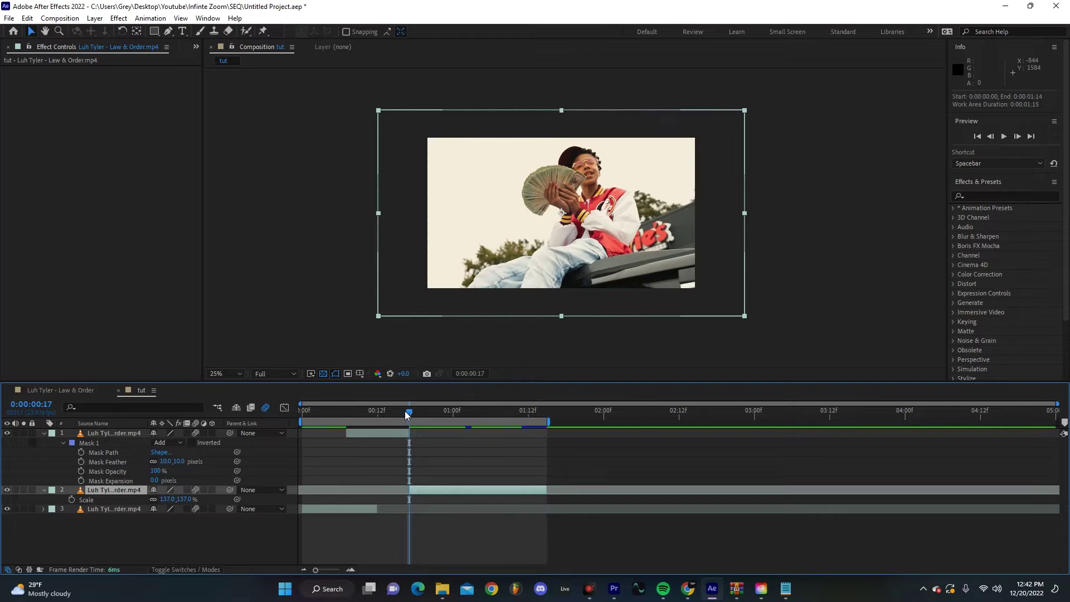
left_click_drag(405, 410, 373, 410)
left_click(369, 508)
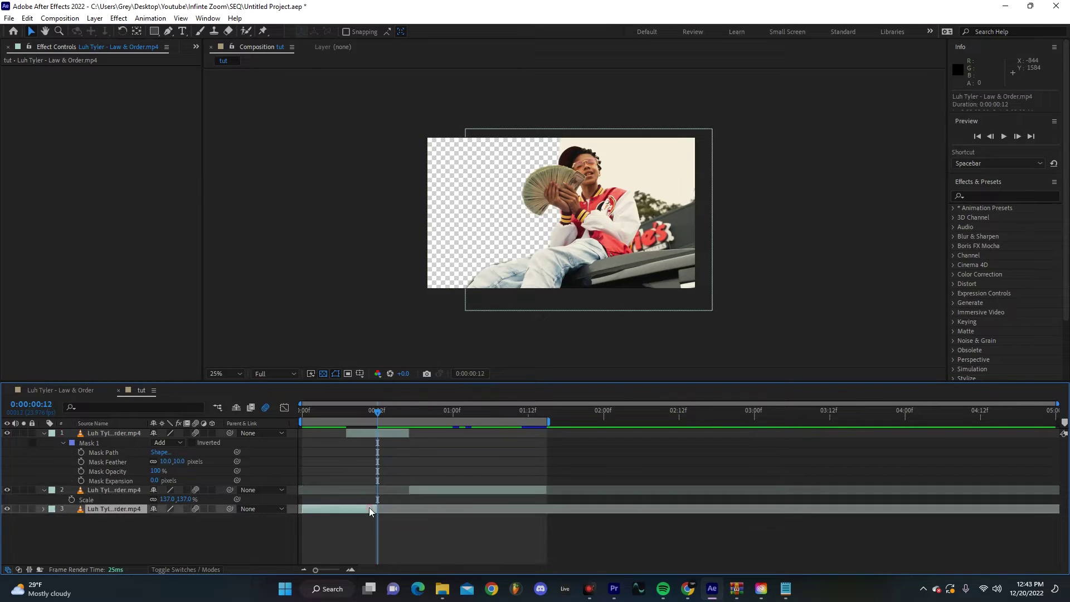
Duplicate the bottom clip layer and freeze the copy on the current frame
key("equal")
key("minus")
key("ctrl+d")
right_click(357, 507)
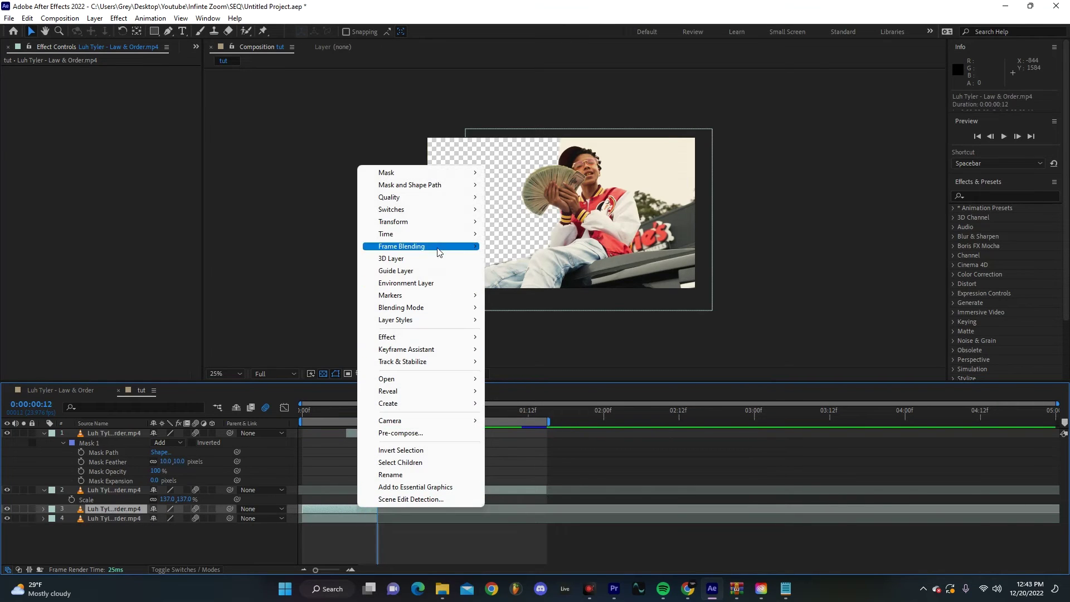
mouse_move(437, 234)
left_click(518, 270)
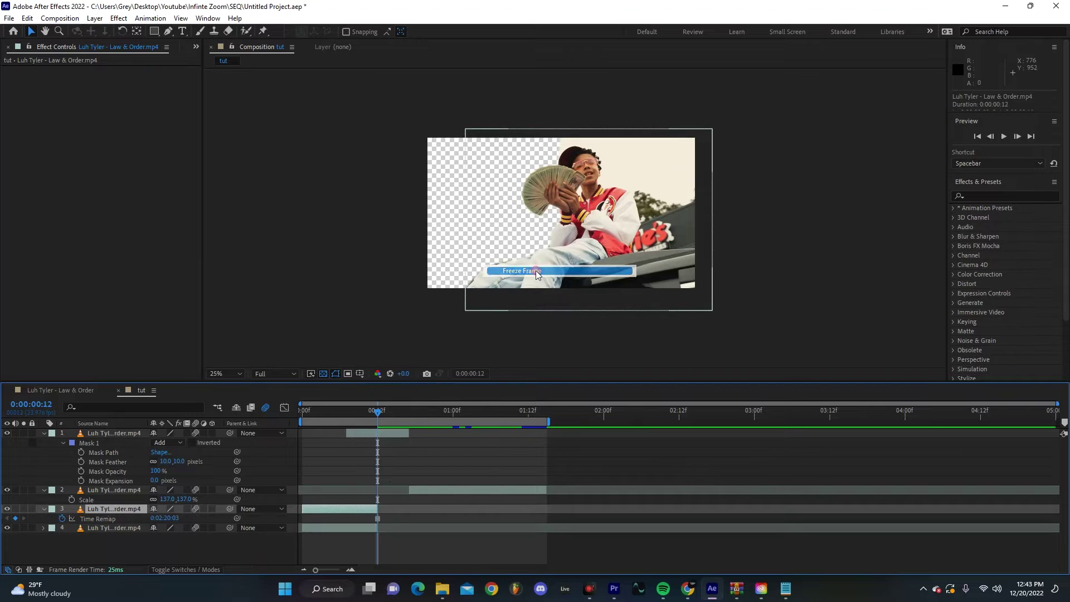
Trim the freeze-frame layer to six frames at the transition, shift the second clip six frames later, and preview
left_click_drag(377, 511, 414, 508)
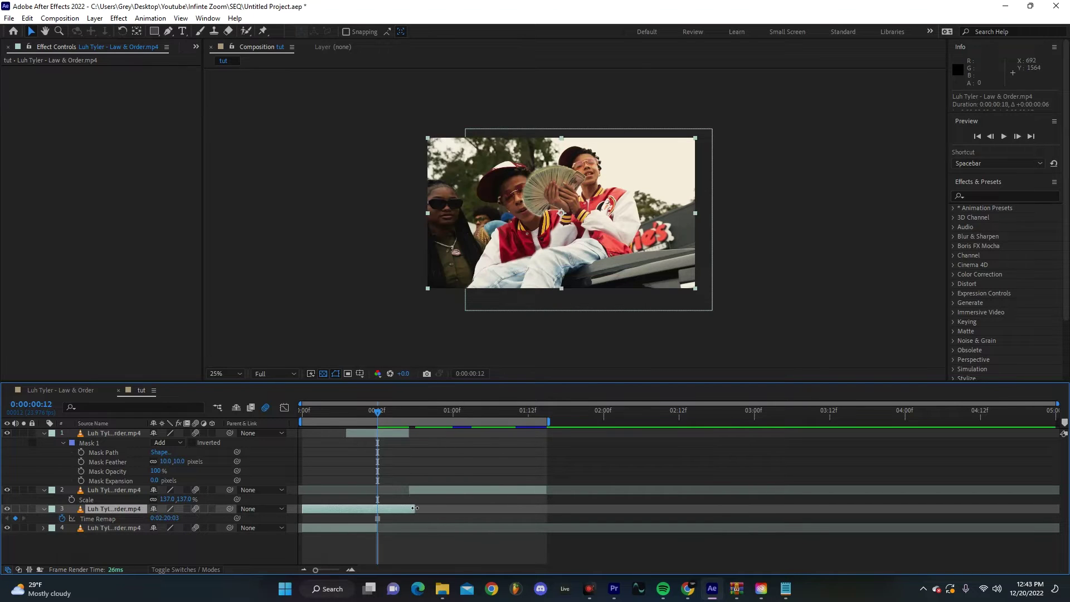
left_click_drag(302, 508, 365, 509)
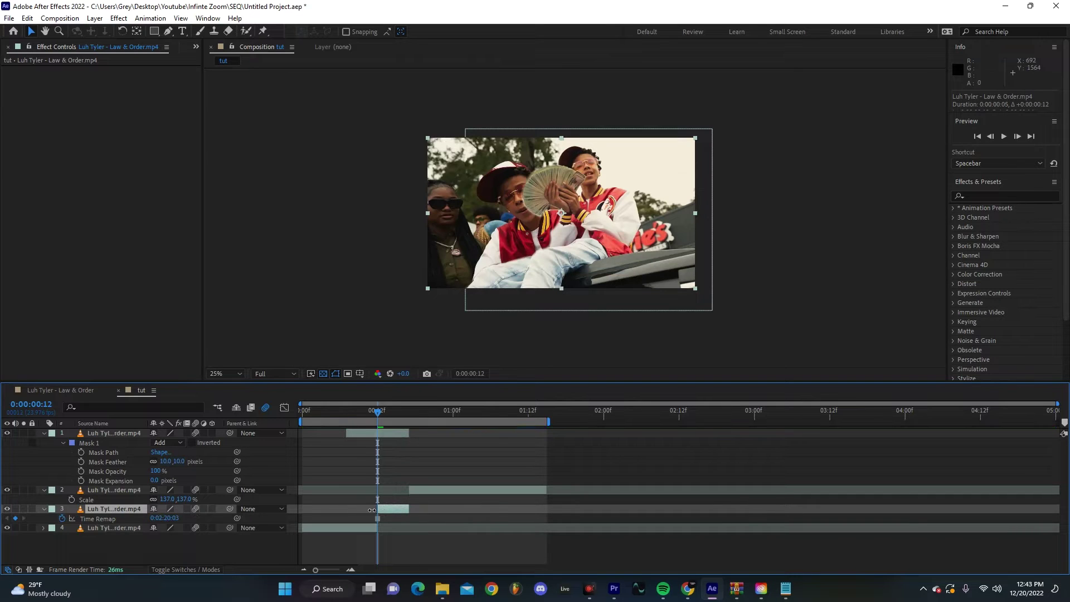
left_click_drag(426, 490, 464, 489)
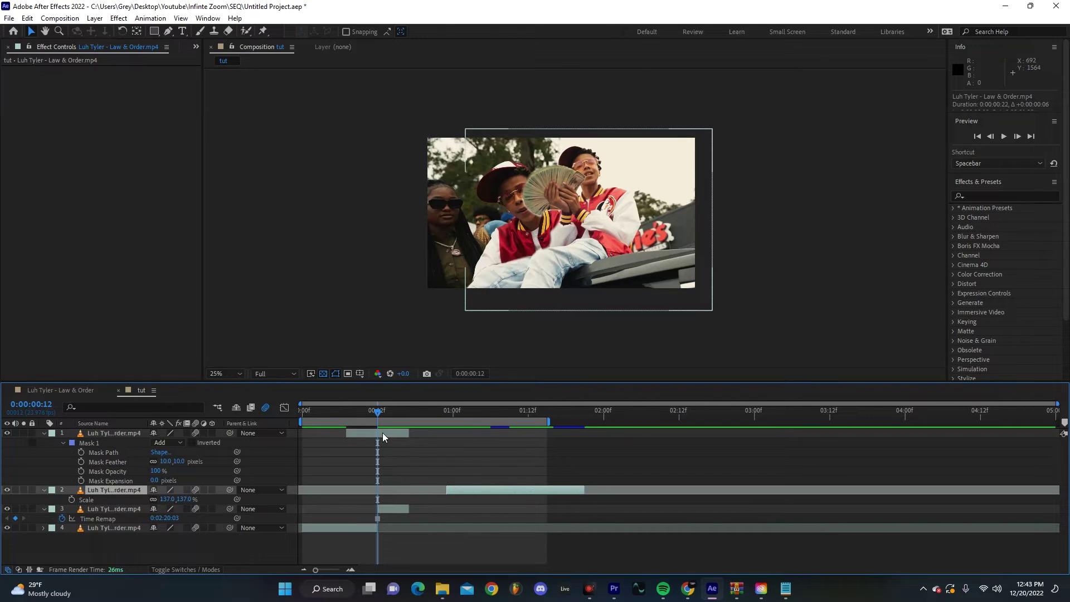
left_click(382, 432)
key("=")
key("space")
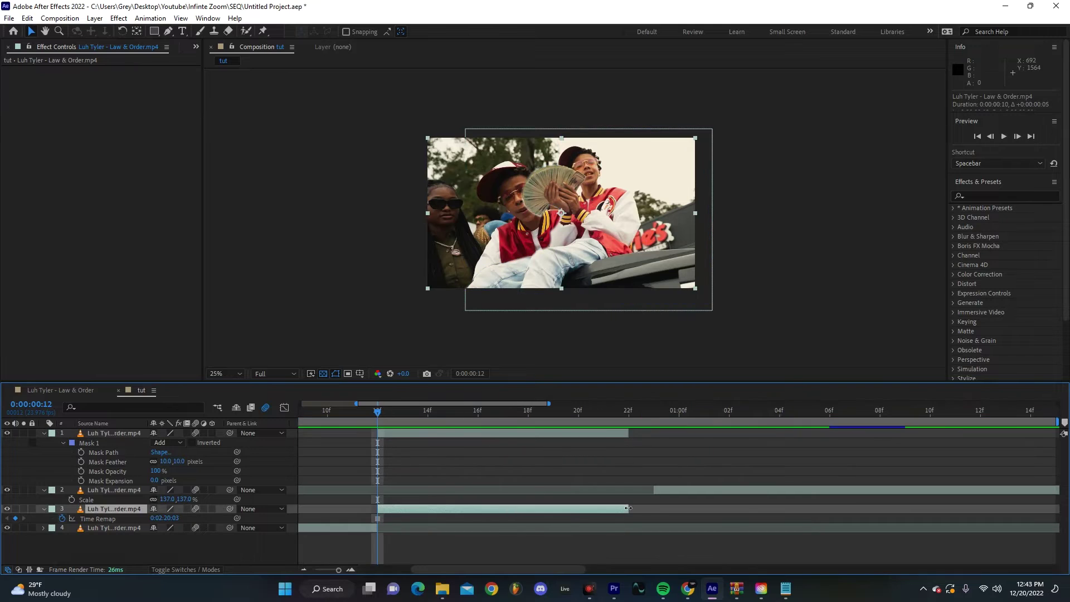
key("semicolon")
Apply the Transform effect to the masked subject layer
left_click(1006, 197)
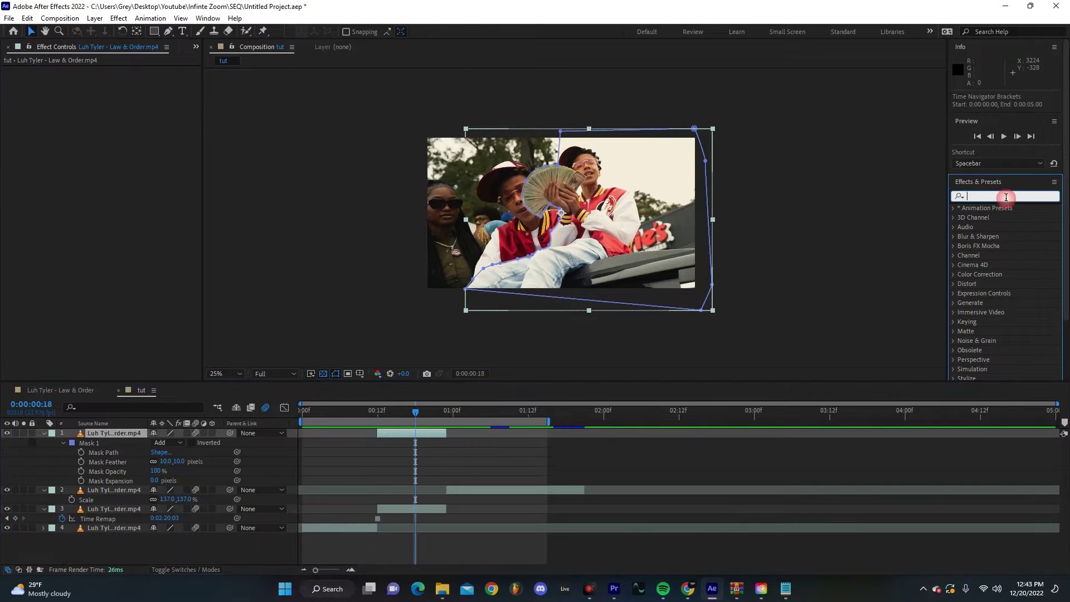
type("trans")
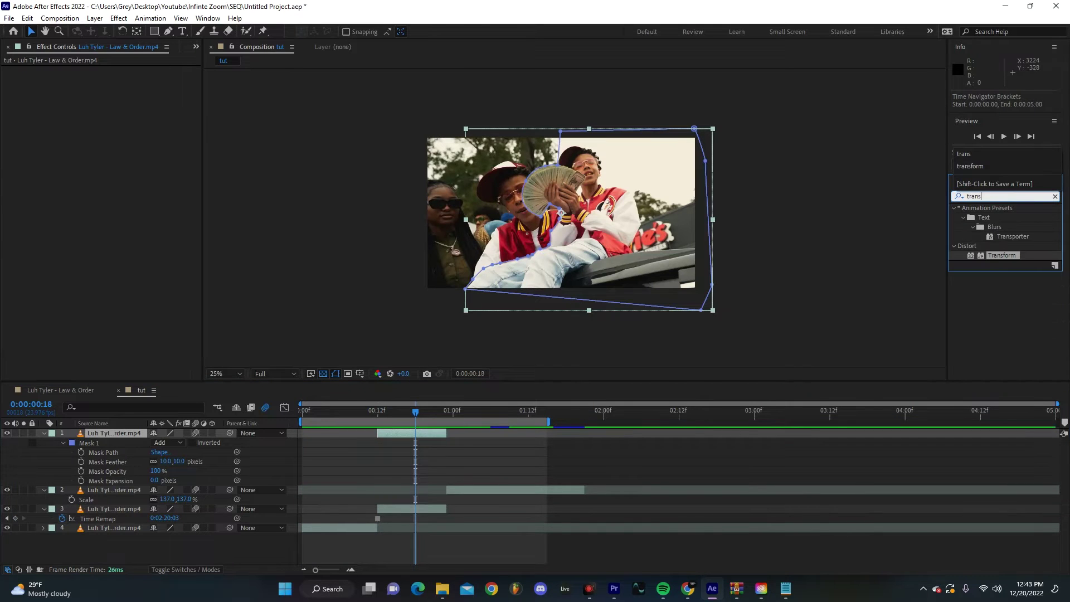
left_click_drag(1010, 254, 167, 433)
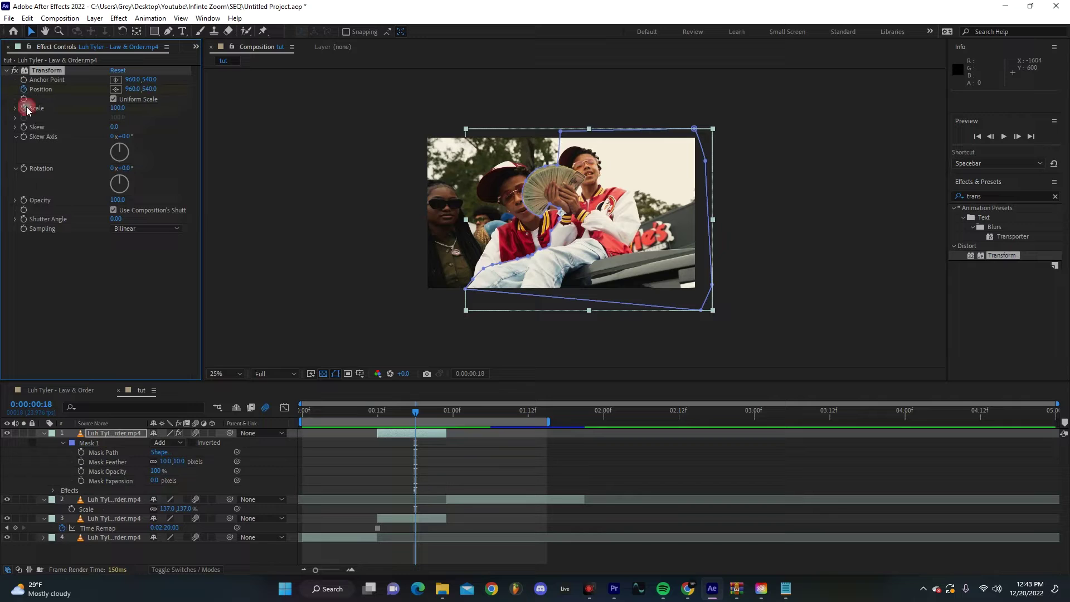
Keyframe Transform Scale 130 and Position X 2307 at frame 12, returning to 100 and 960 by frame 23
key("u")
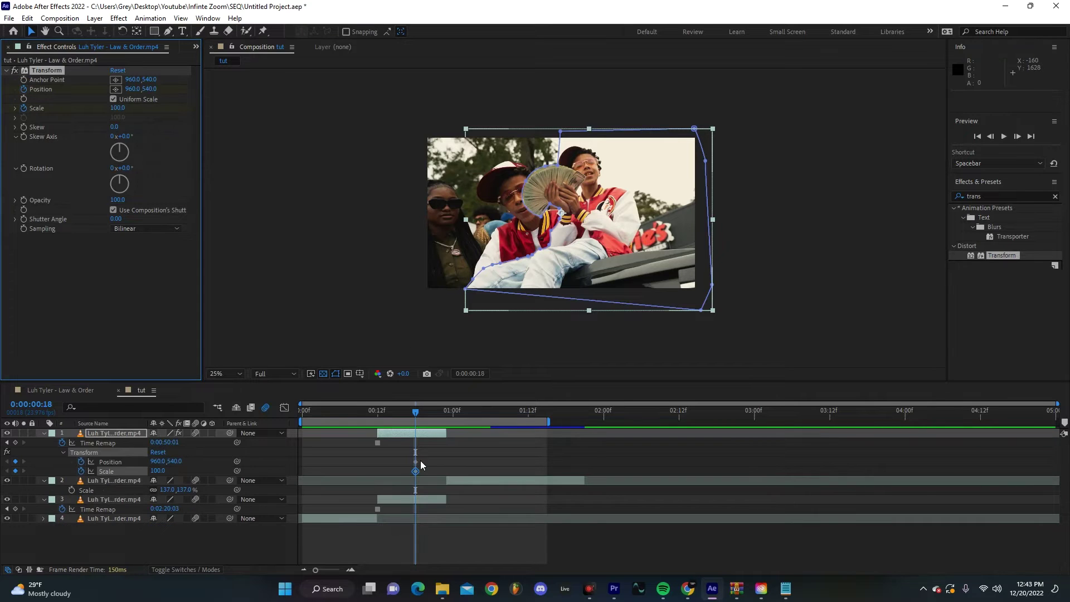
mouse_move(428, 463)
left_mouse_down()
mouse_move(406, 474)
mouse_move(446, 466)
left_mouse_up()
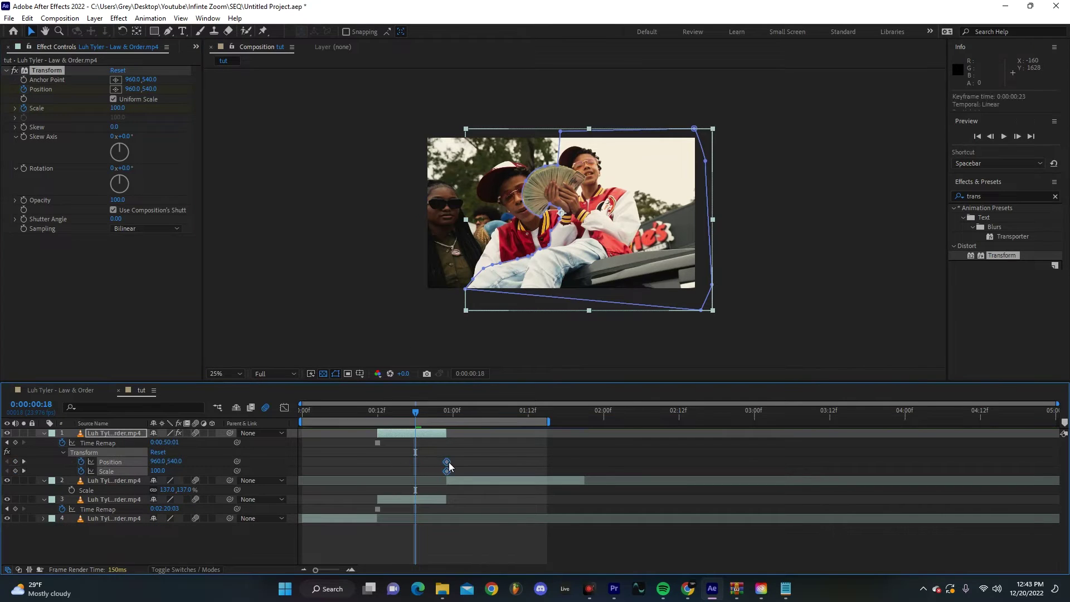
left_click(383, 413)
left_click_drag(383, 414, 379, 413)
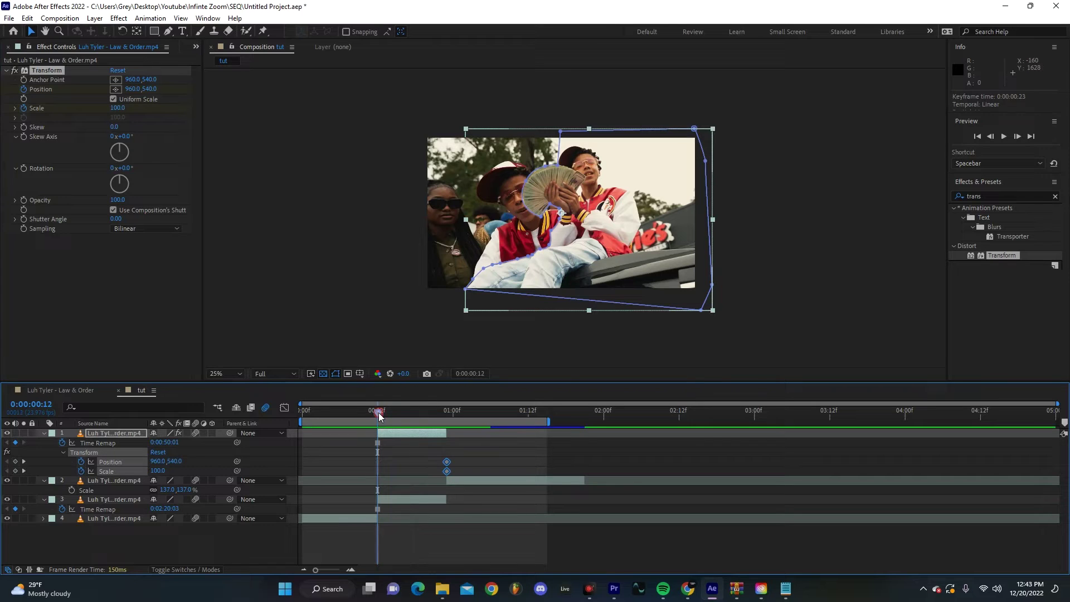
left_click(393, 466)
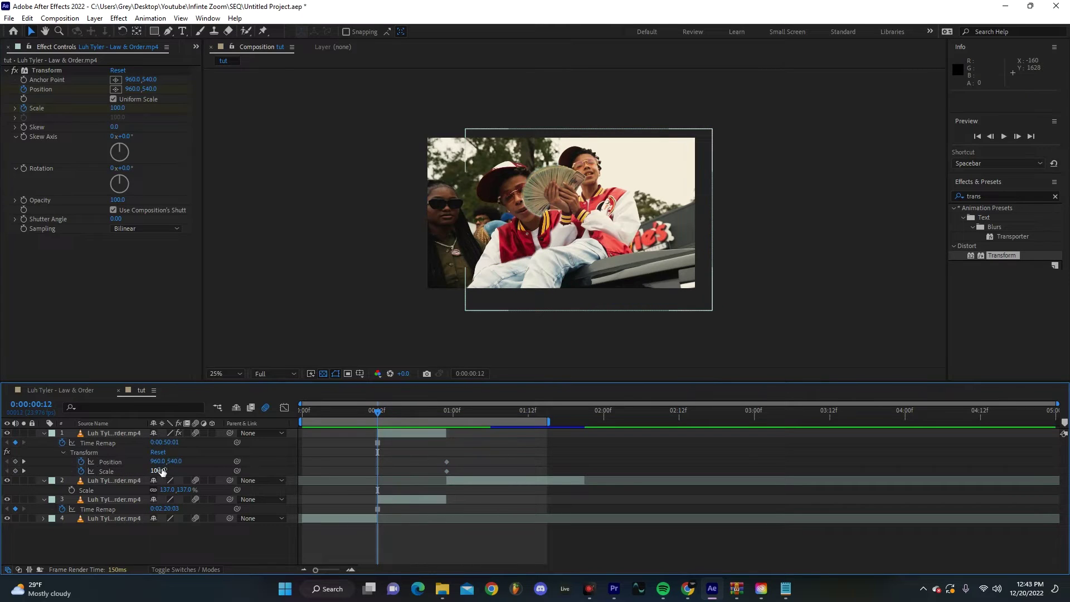
type("130")
key("Return")
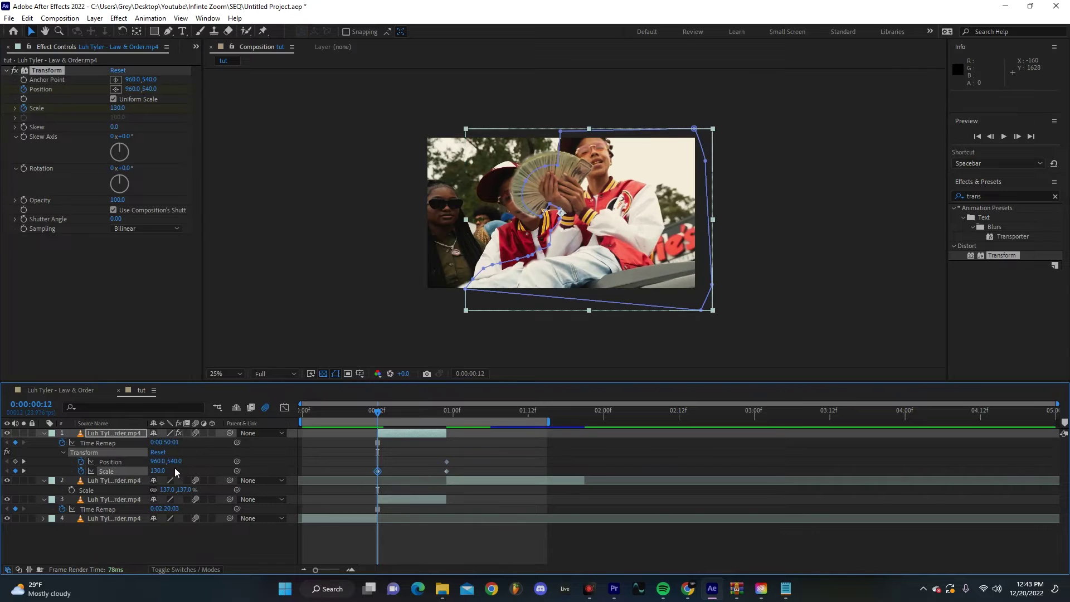
left_click_drag(165, 463, 899, 458)
left_click_drag(548, 422, 584, 427)
key("space")
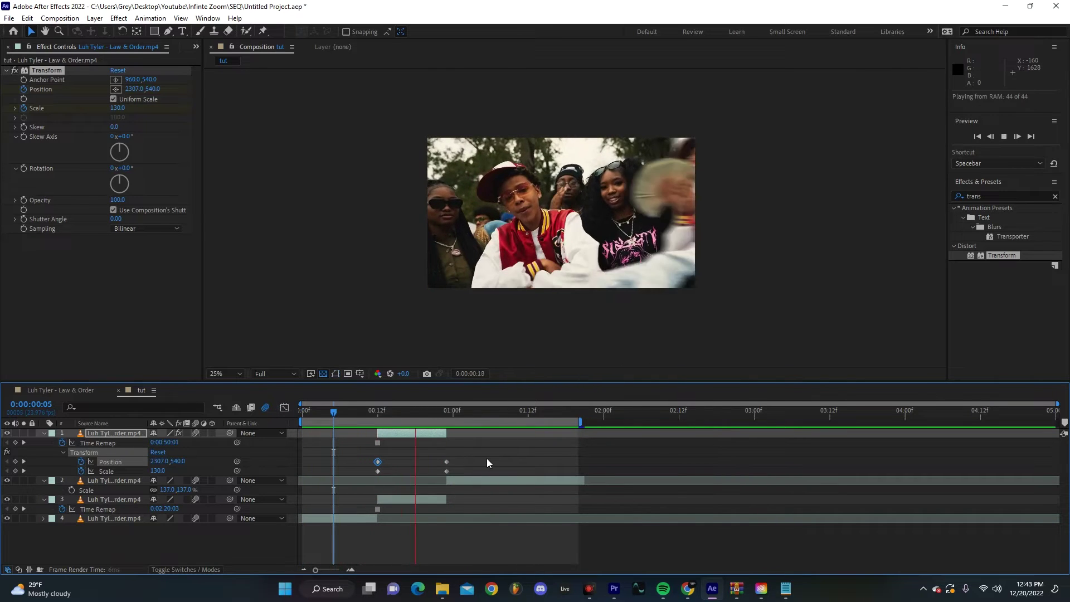
Easy Ease the four keyframes, preview, and duplicate the masked subject layer
left_click_drag(463, 463, 370, 477)
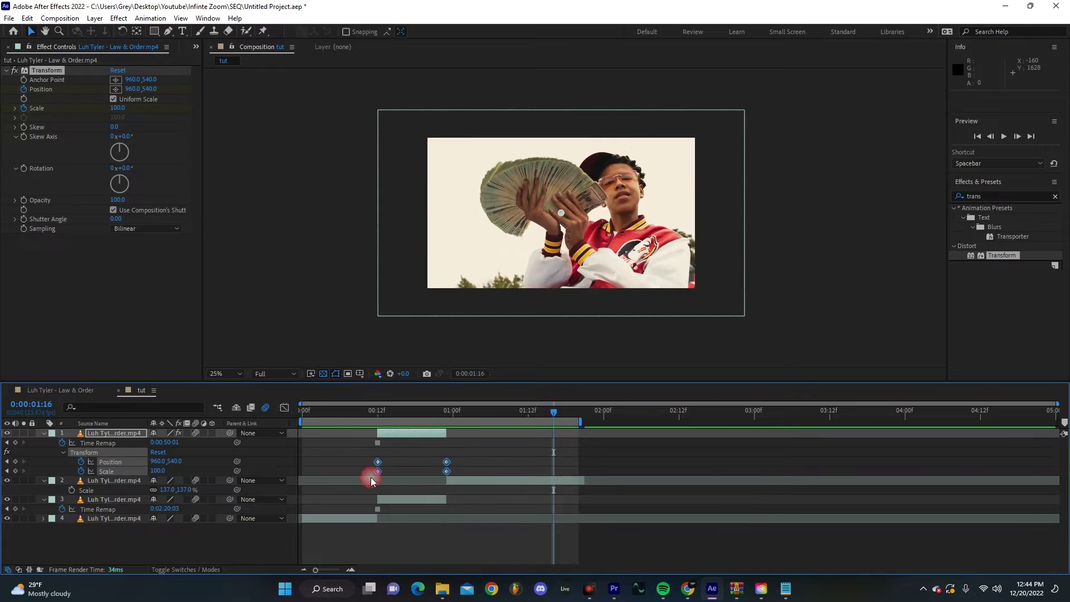
right_click(370, 477)
mouse_move(412, 456)
left_click(573, 491)
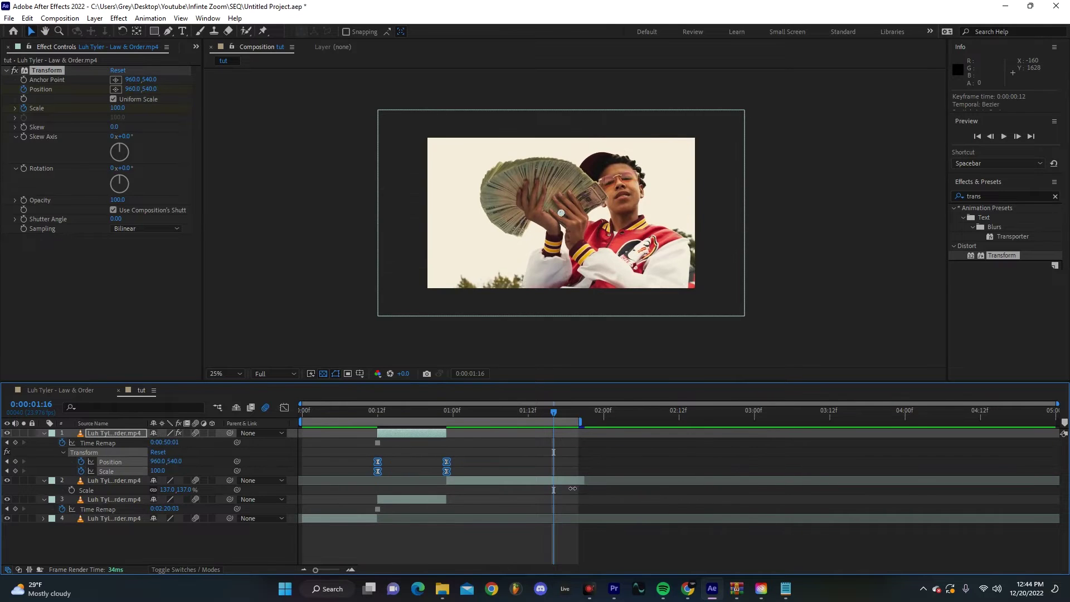
key("space")
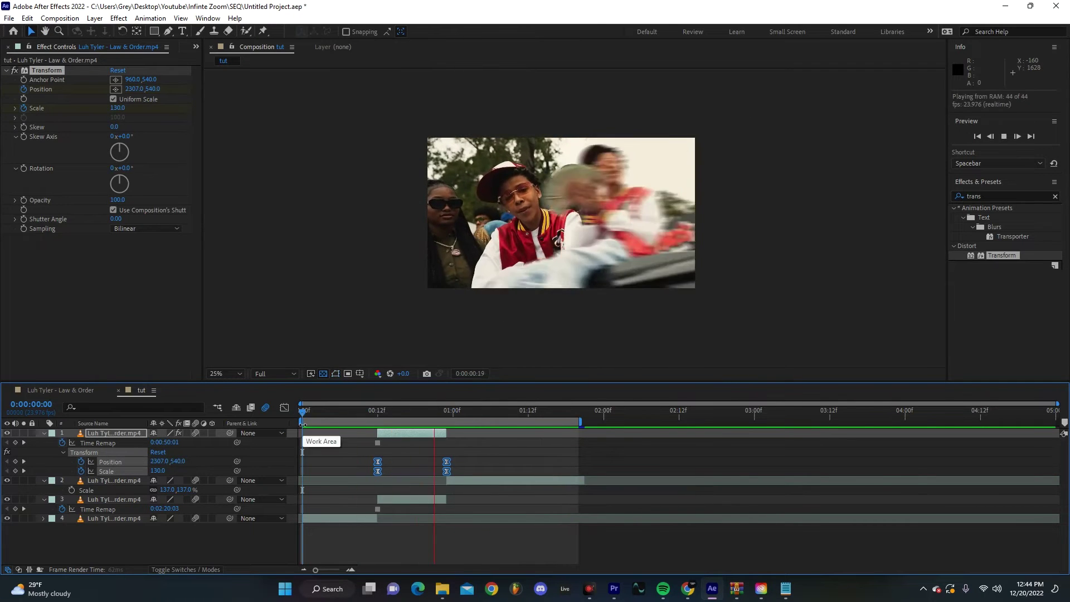
key("space")
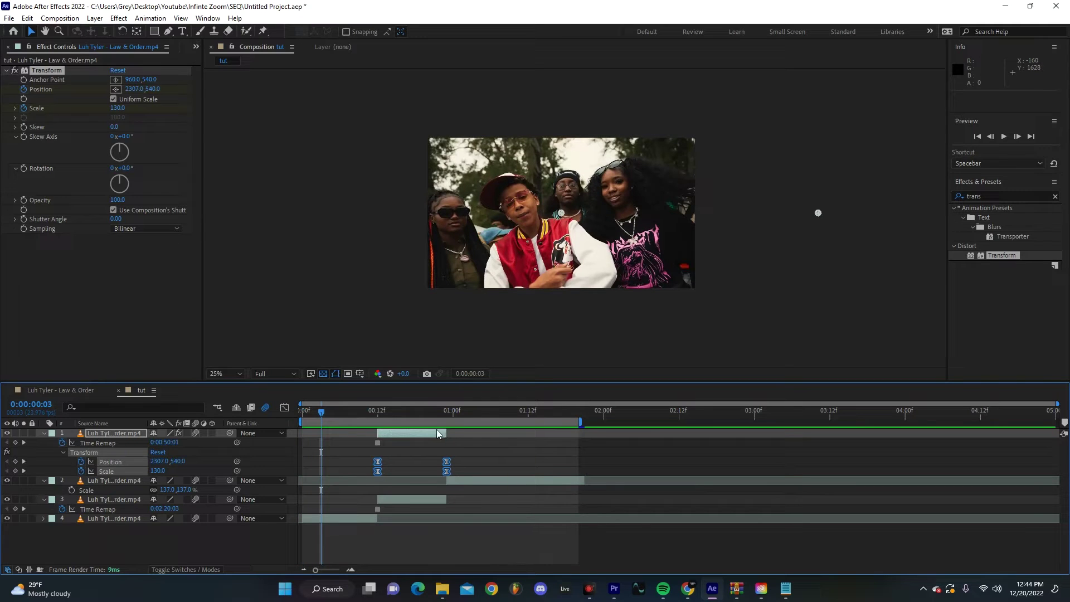
left_click(430, 434)
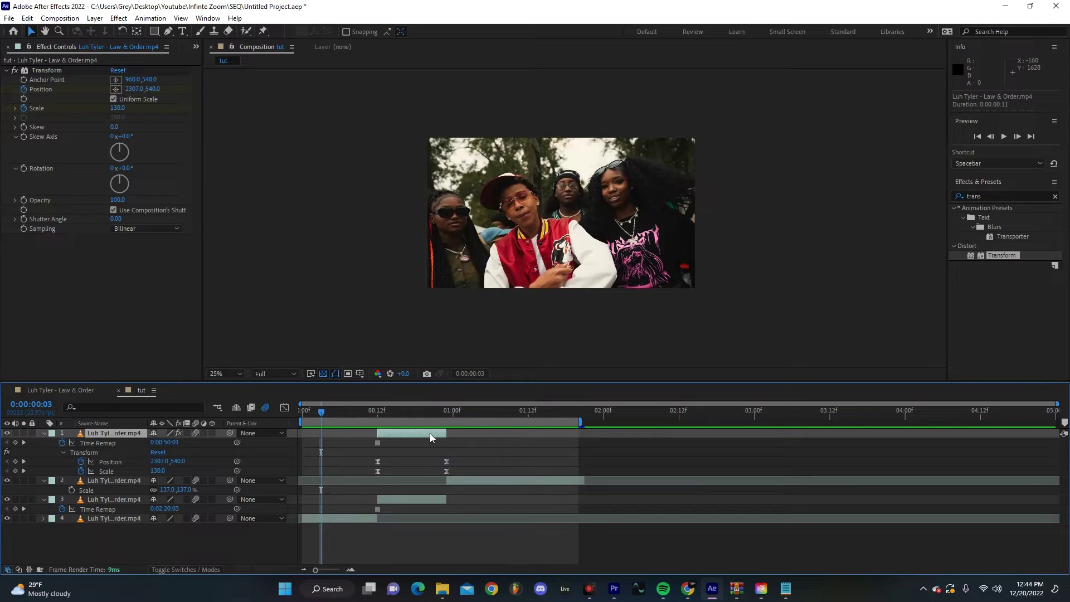
key("ctrl+d")
left_click_drag(377, 414, 380, 417)
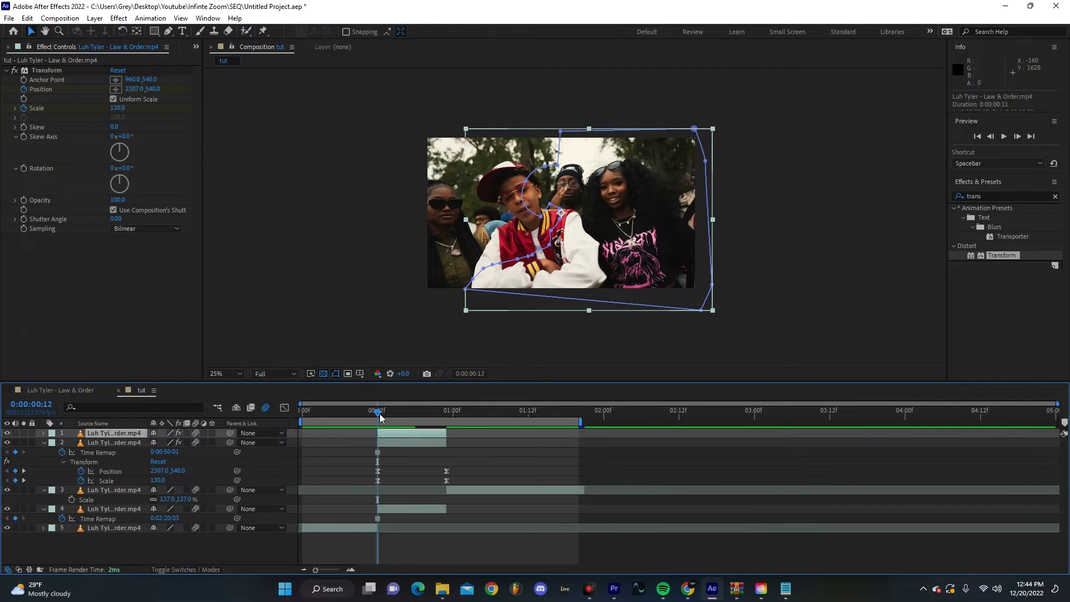
Apply Motion Tile to the duplicated layer, placing it before the Transform effect
left_click(101, 444)
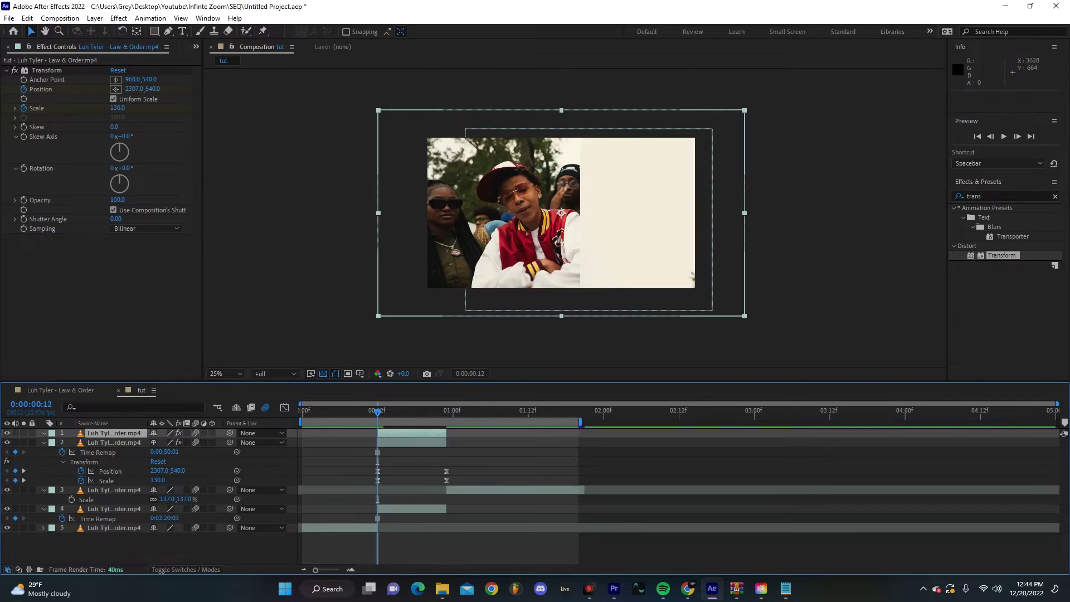
left_click(1053, 195)
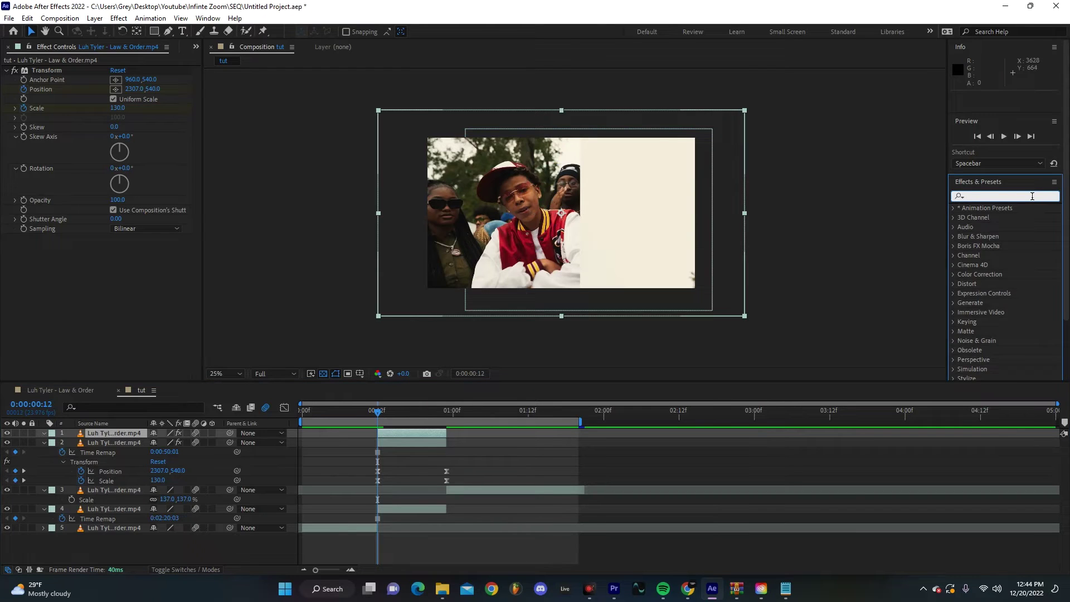
type("motion")
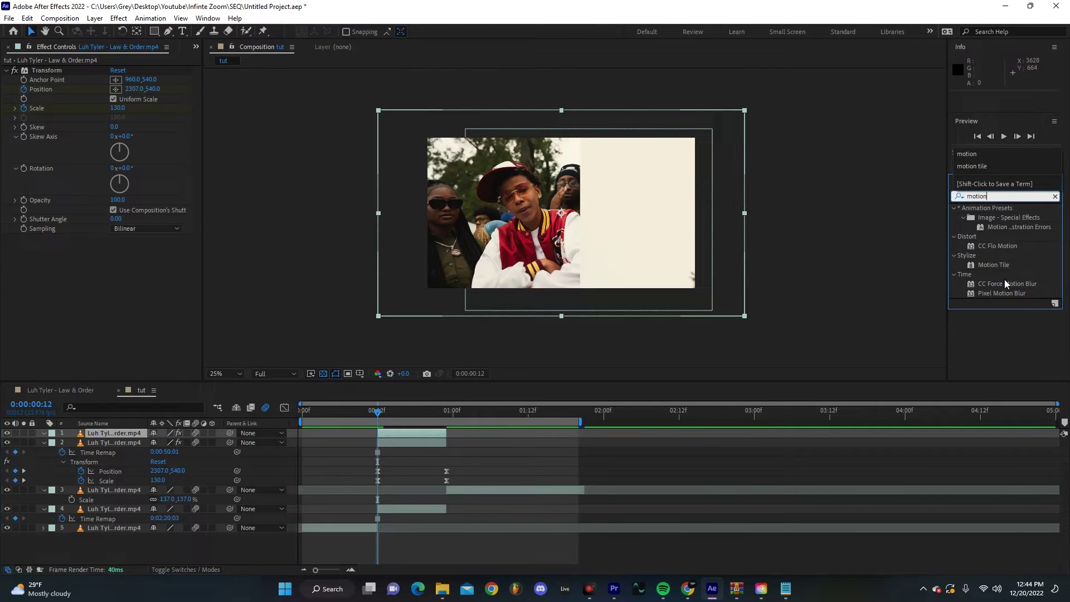
left_click_drag(1004, 268, 406, 434)
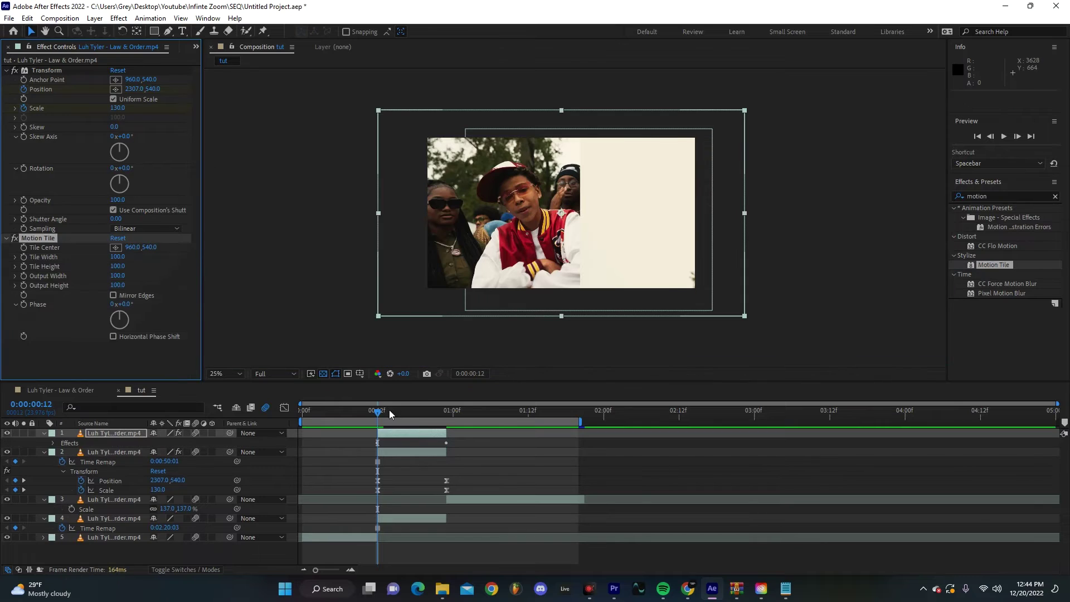
left_click_drag(28, 240, 39, 68)
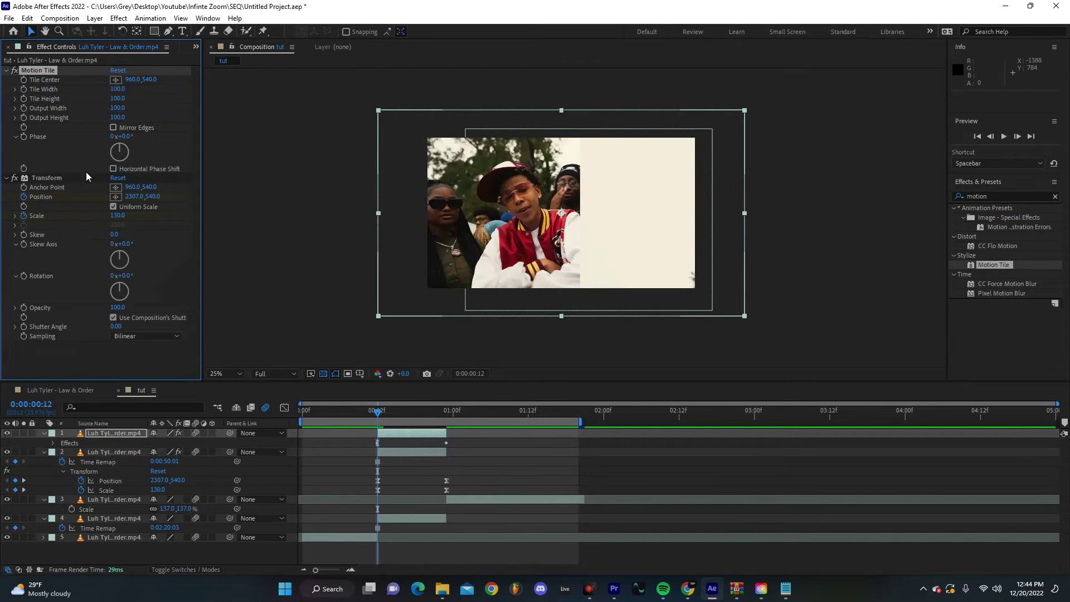
Set Motion Tile output width and height to 240 with Mirror Edges, then move the layer below the clips
left_click_drag(398, 412, 392, 412)
left_click(118, 109)
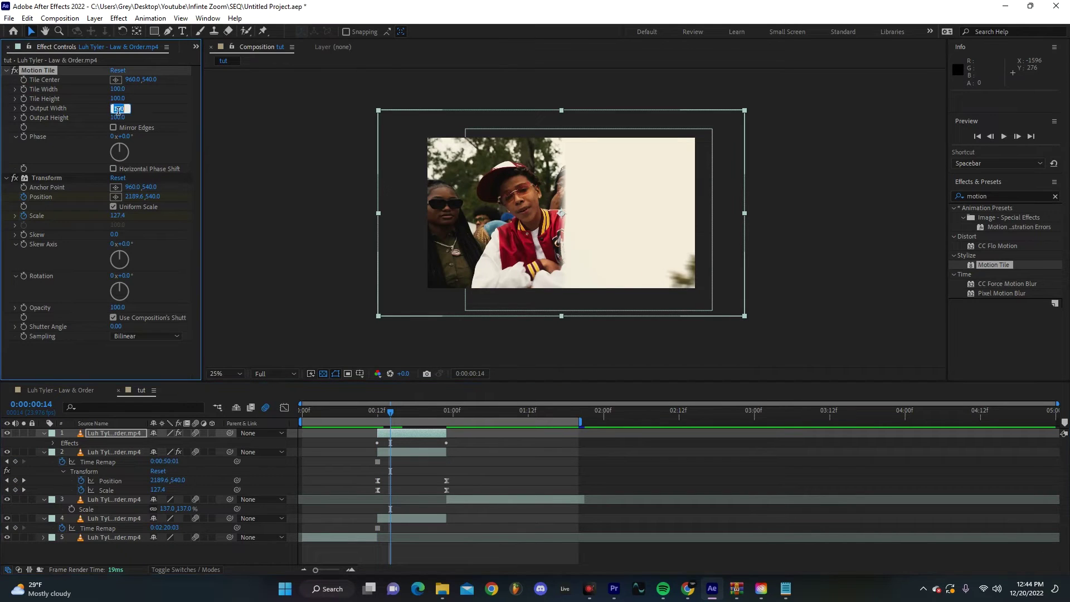
key("Return")
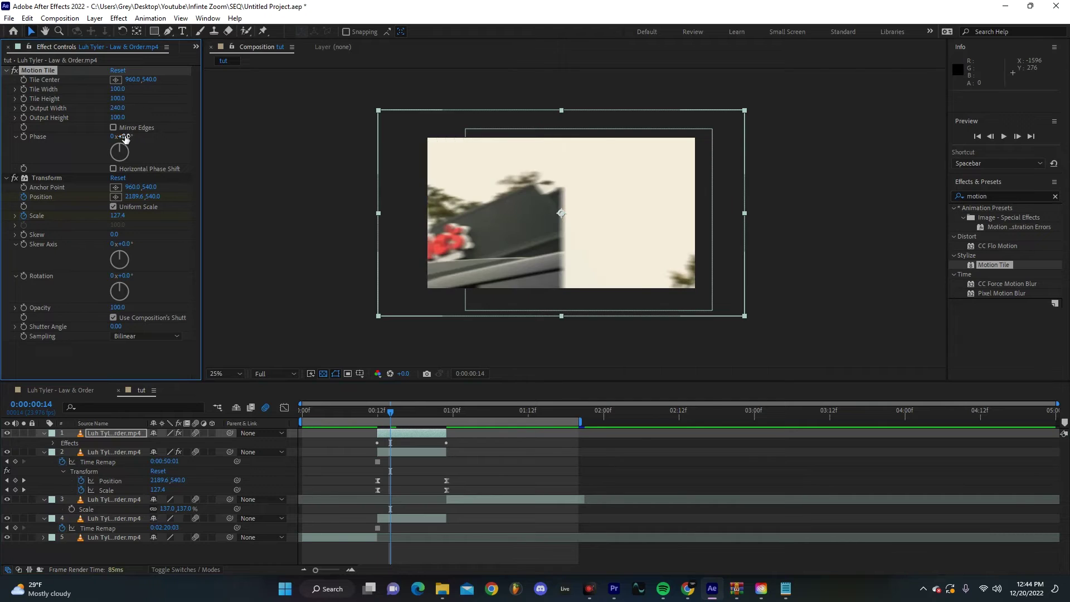
left_click(117, 117)
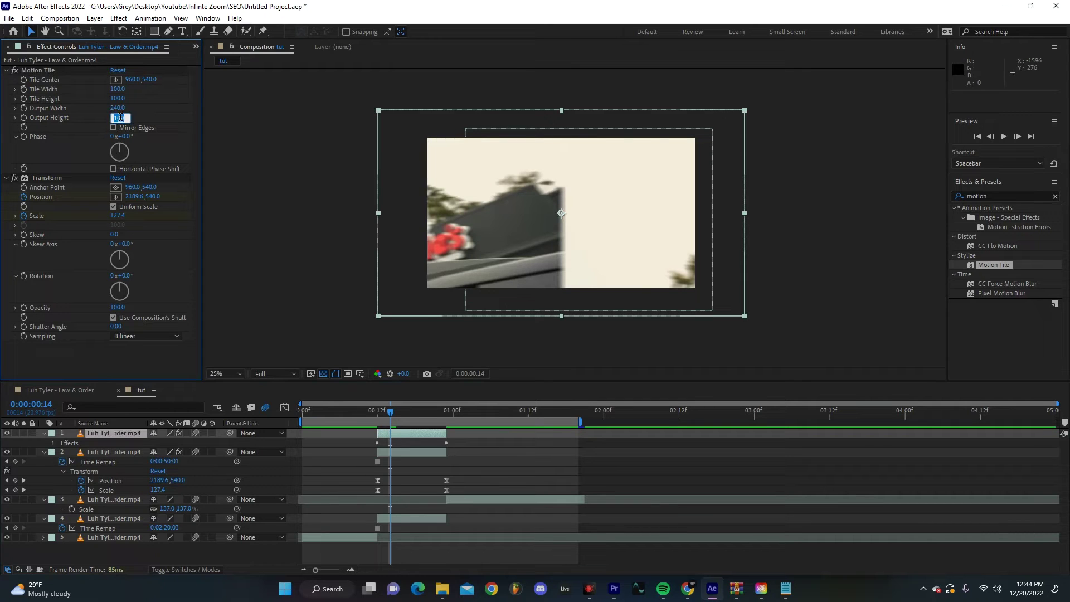
key("Return")
left_click(113, 128)
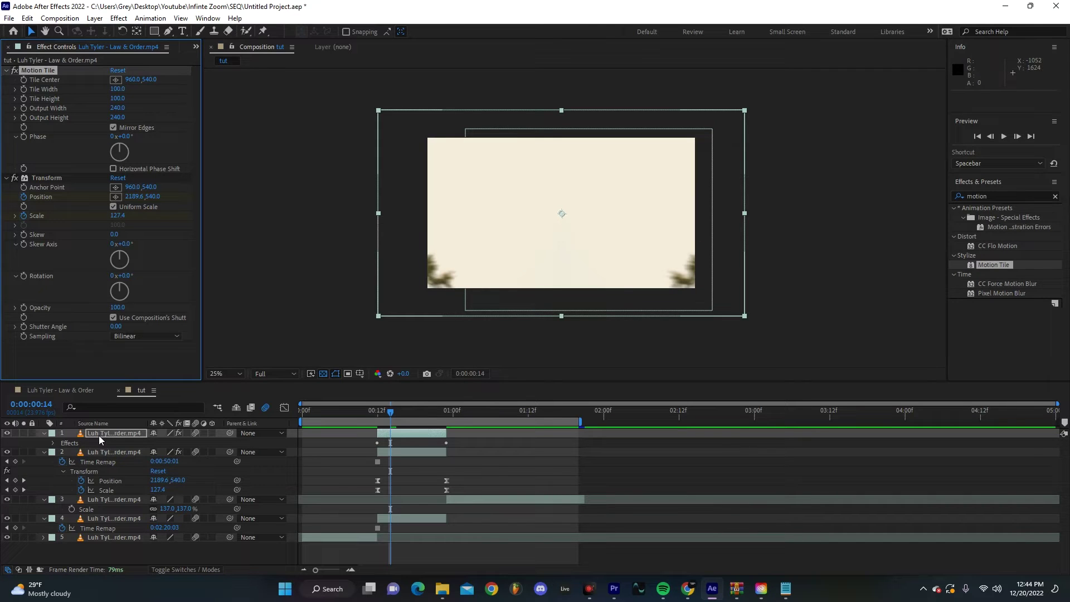
left_click_drag(100, 436, 102, 524)
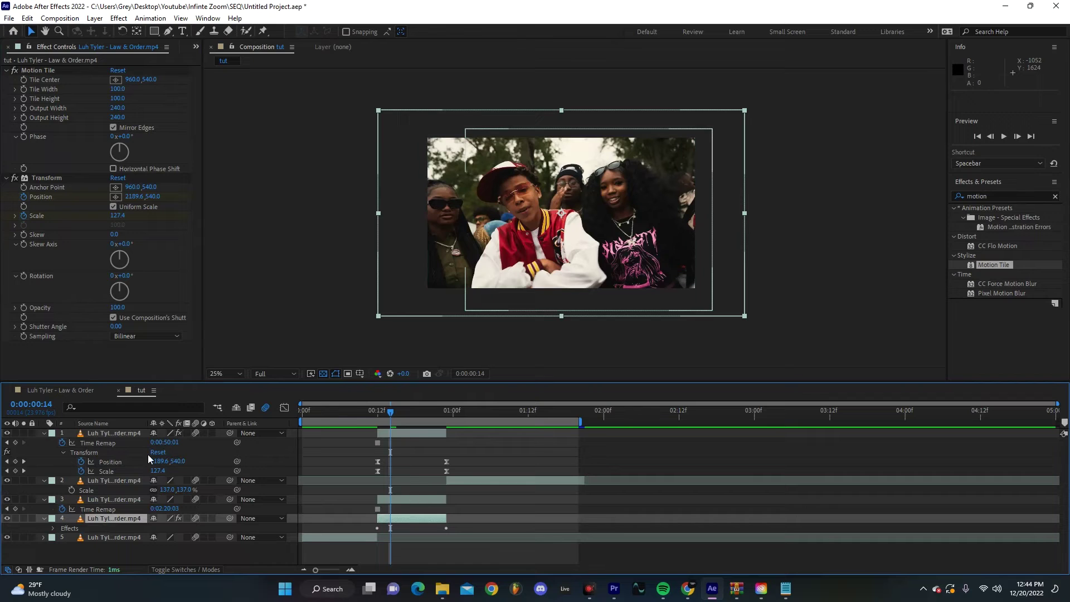
Toggle layer 1's visibility and scrub through the transition to review it, then select layer 3
left_click(7, 434)
left_click(7, 434)
left_click_drag(347, 416, 413, 421)
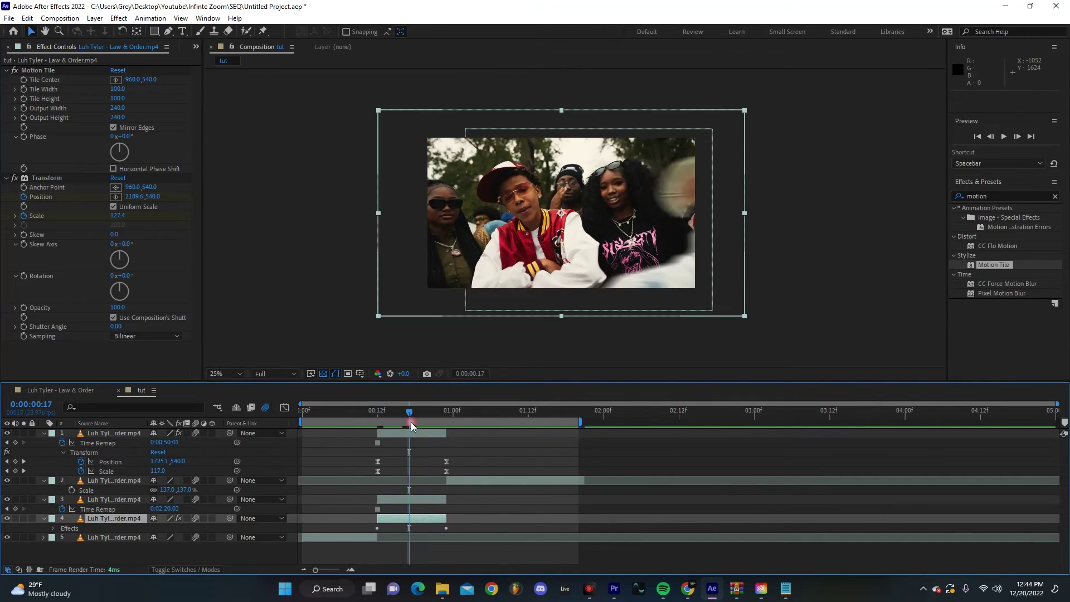
left_click(409, 500)
left_click_drag(424, 409, 393, 413)
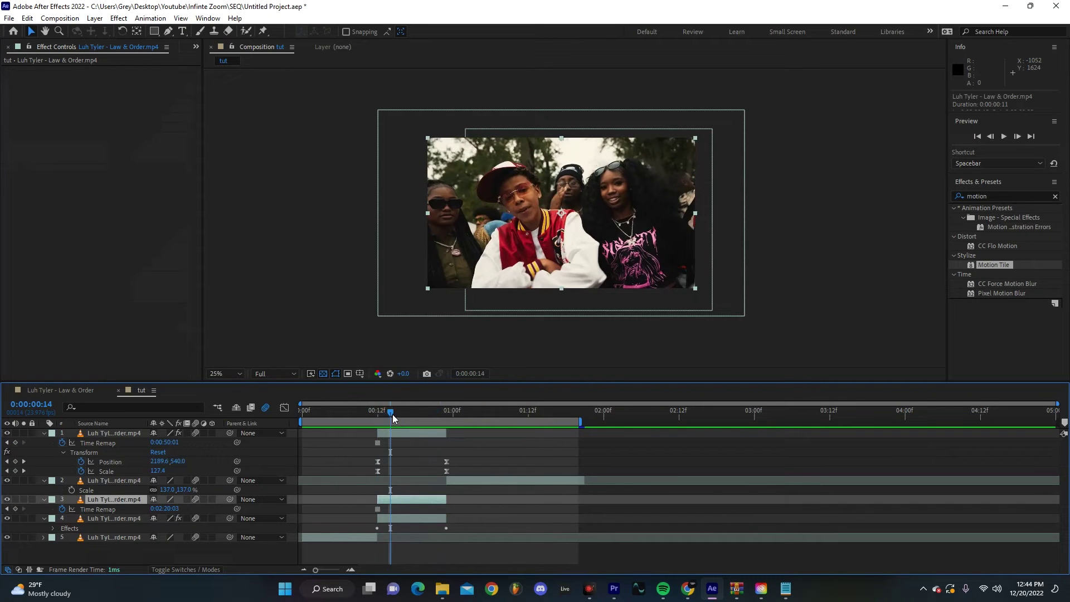
Keyframe layer 3's Opacity from 100% at 0:12 to 0% at 1:00 and preview
key("t")
left_click(72, 510)
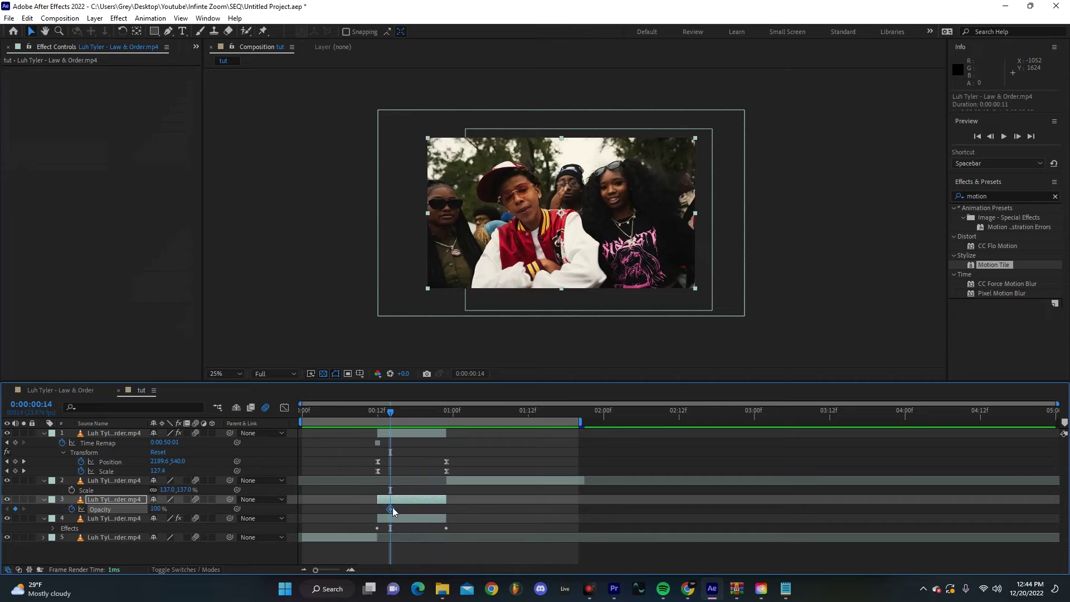
left_click_drag(393, 507, 382, 511)
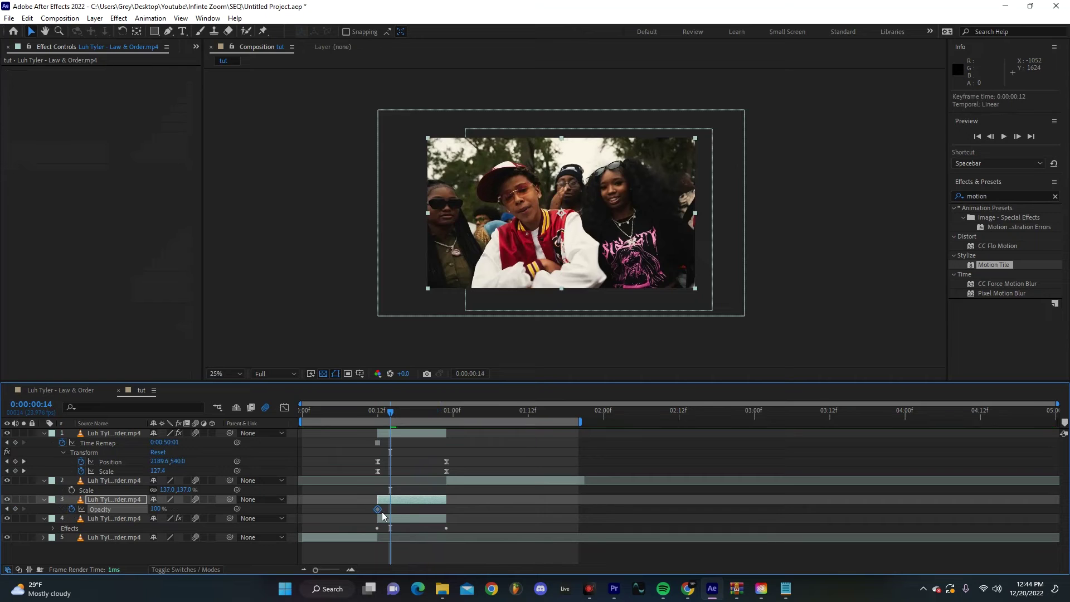
key("k")
left_click(157, 509)
type("0")
key("Return")
key("space")
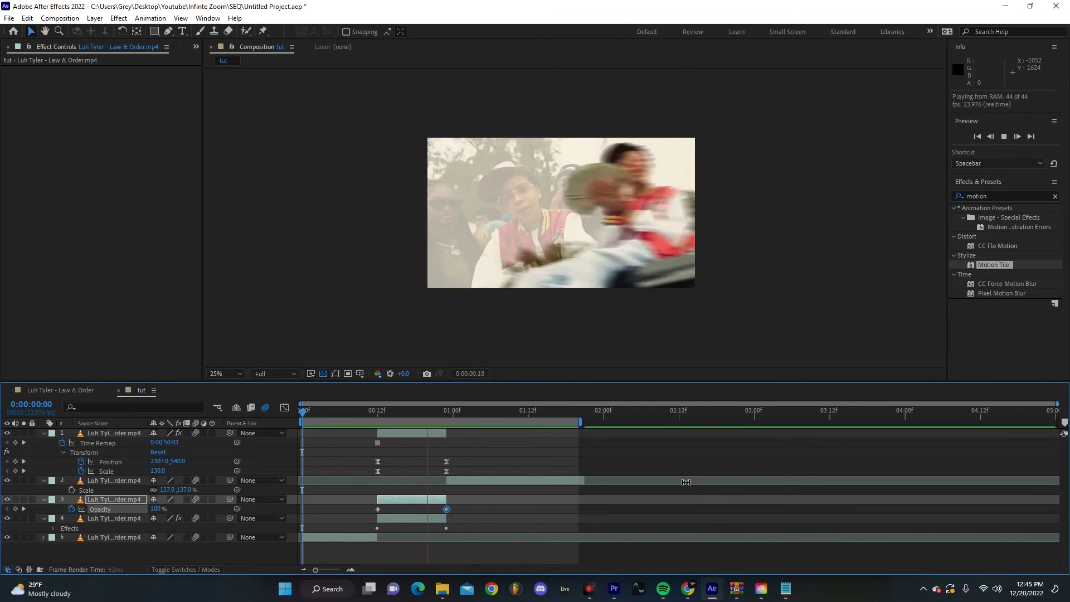
Apply Motion Tile to layer 3 with output width and height 200 and Mirror Edges on
left_click(413, 502)
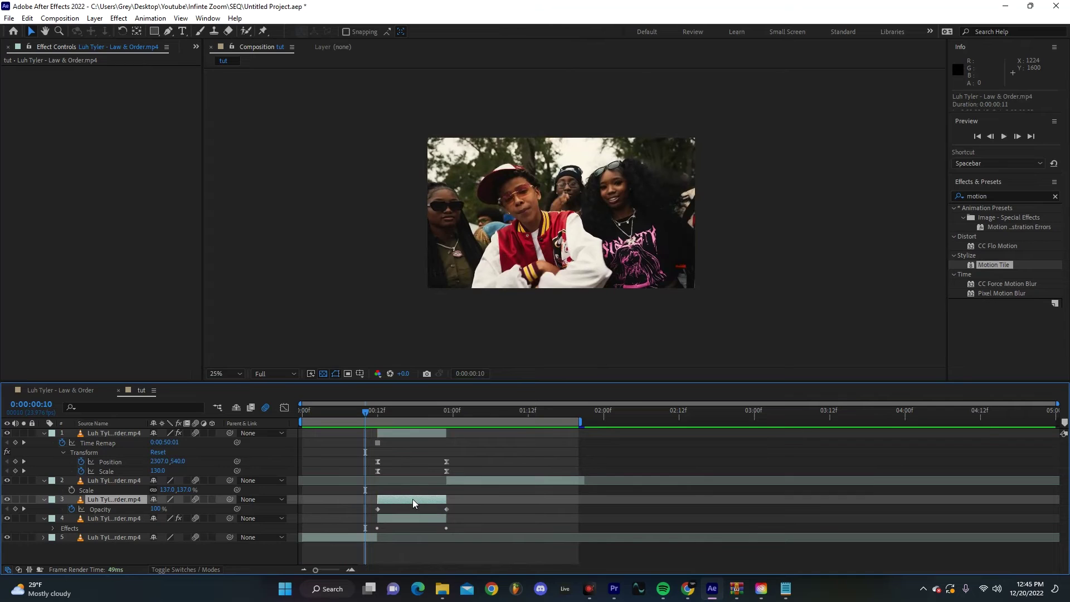
left_click_drag(1002, 266, 413, 496)
left_click(383, 411)
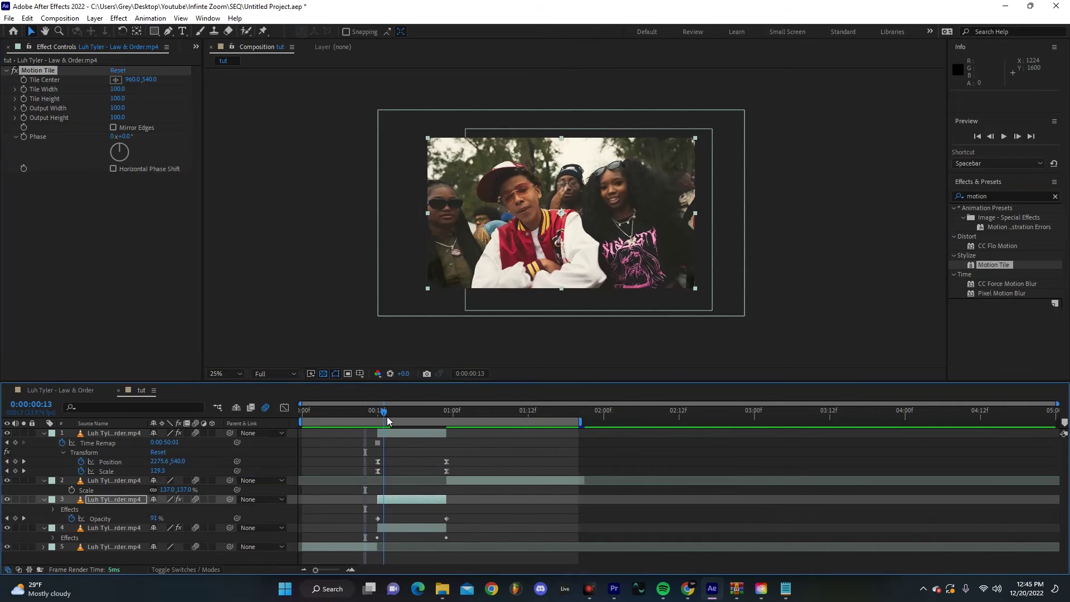
left_click(116, 108)
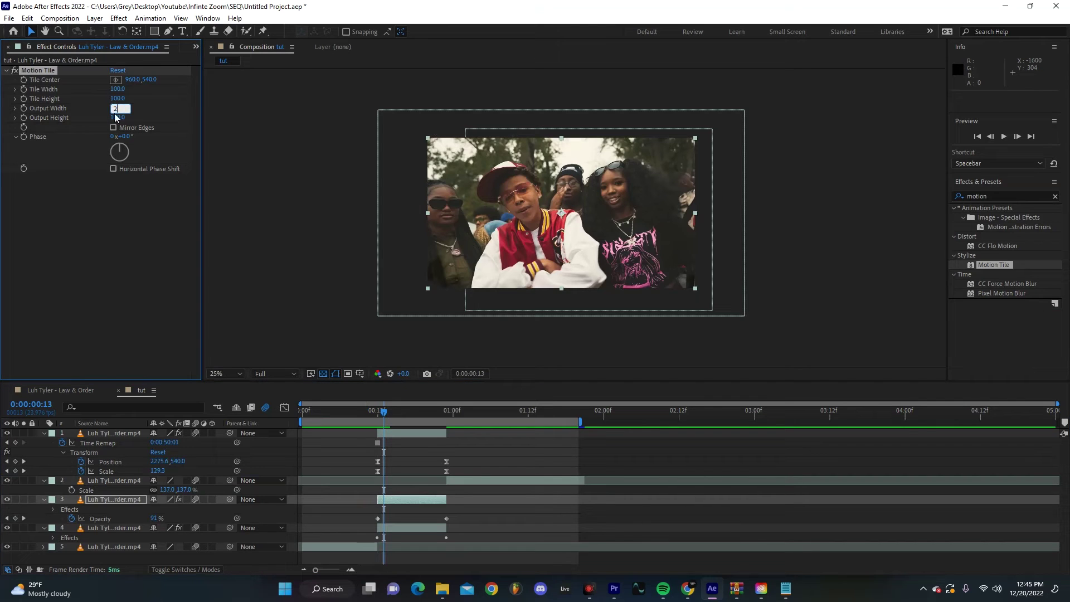
type("200")
key("Return")
left_click(113, 117)
left_click(114, 128)
Search for Transform and apply it to layer 3
left_click(1015, 193)
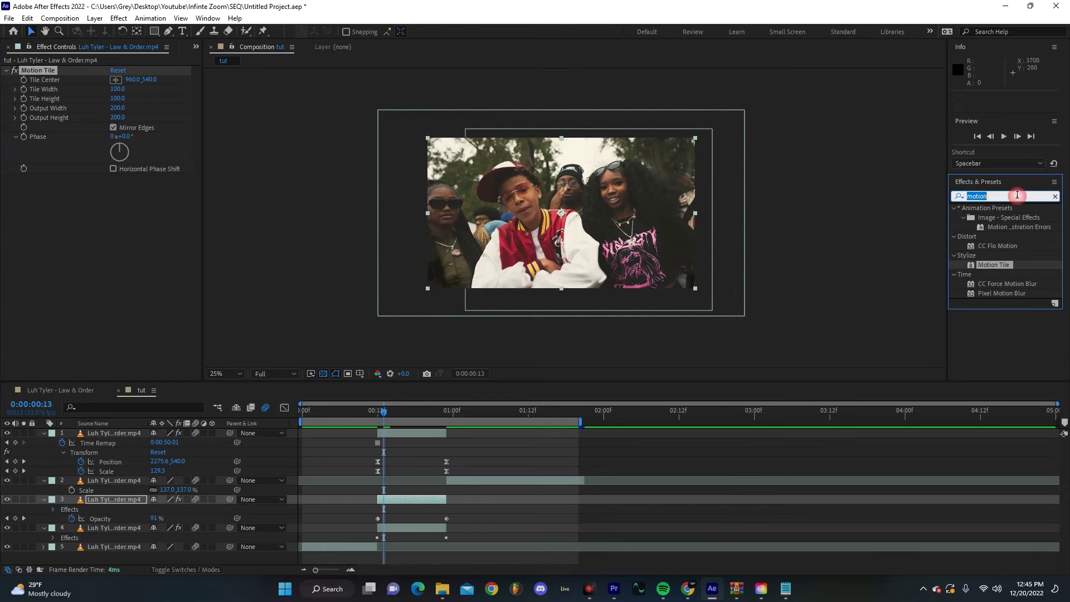
type("tra")
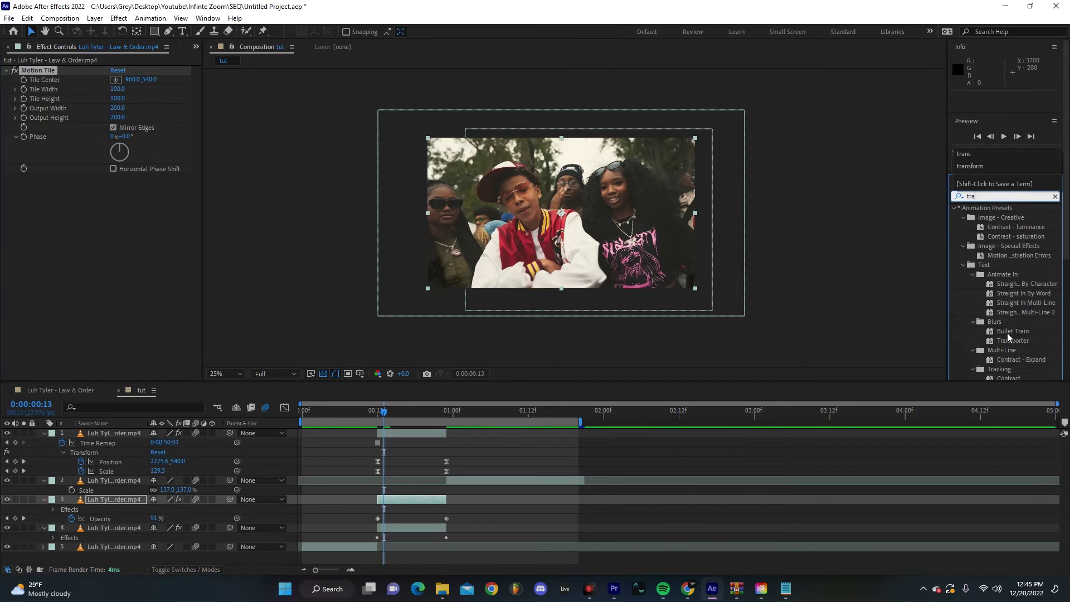
type("nsf")
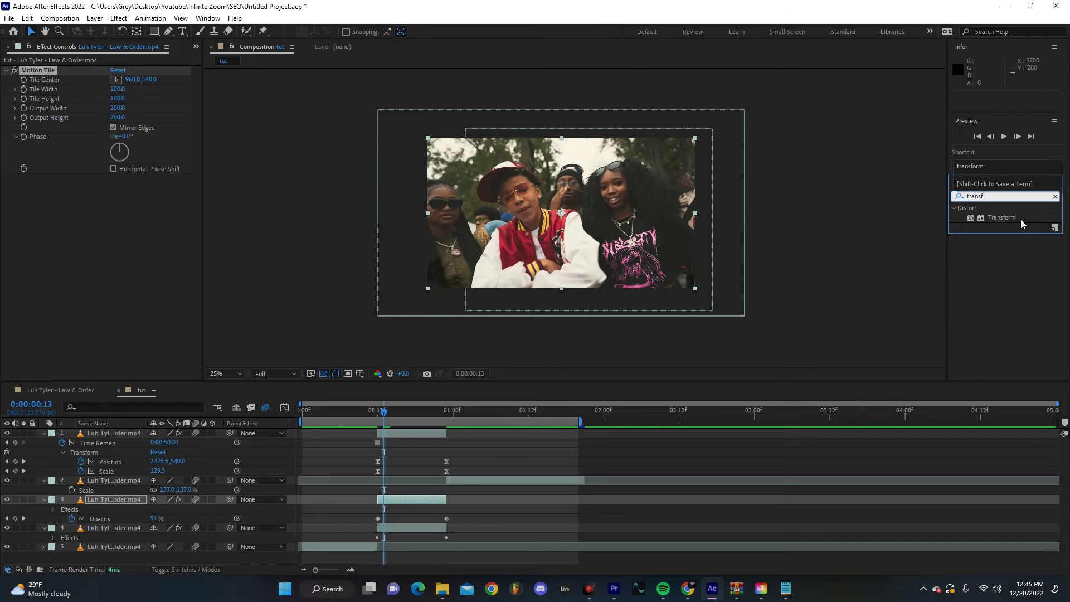
left_click_drag(1021, 221, 410, 499)
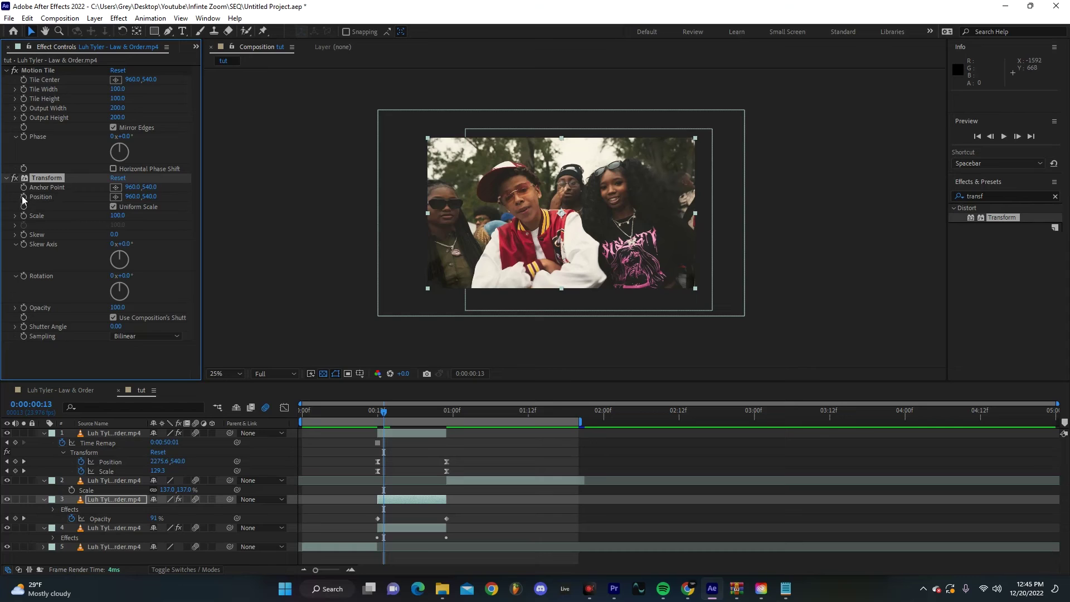
Set layer 3's Transform Position and Scale keyframes at frame 12
left_click(24, 216)
key("u")
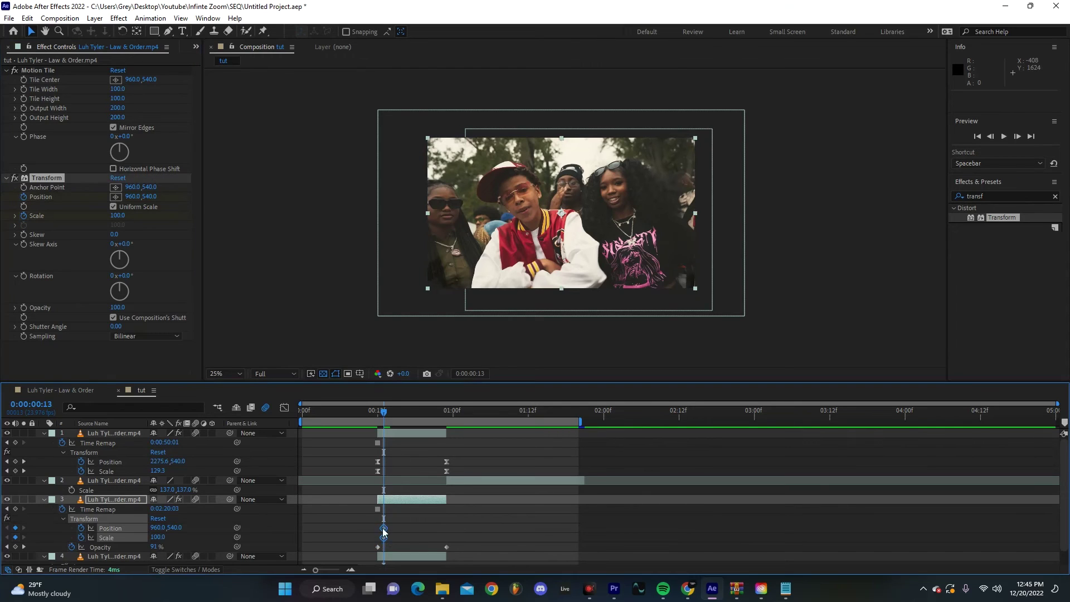
left_click_drag(375, 537, 444, 534)
left_click_drag(446, 530, 377, 532)
At frame 22 set Scale to 120 and lower Position X, then Easy Ease the keyframes and preview
left_click(441, 412)
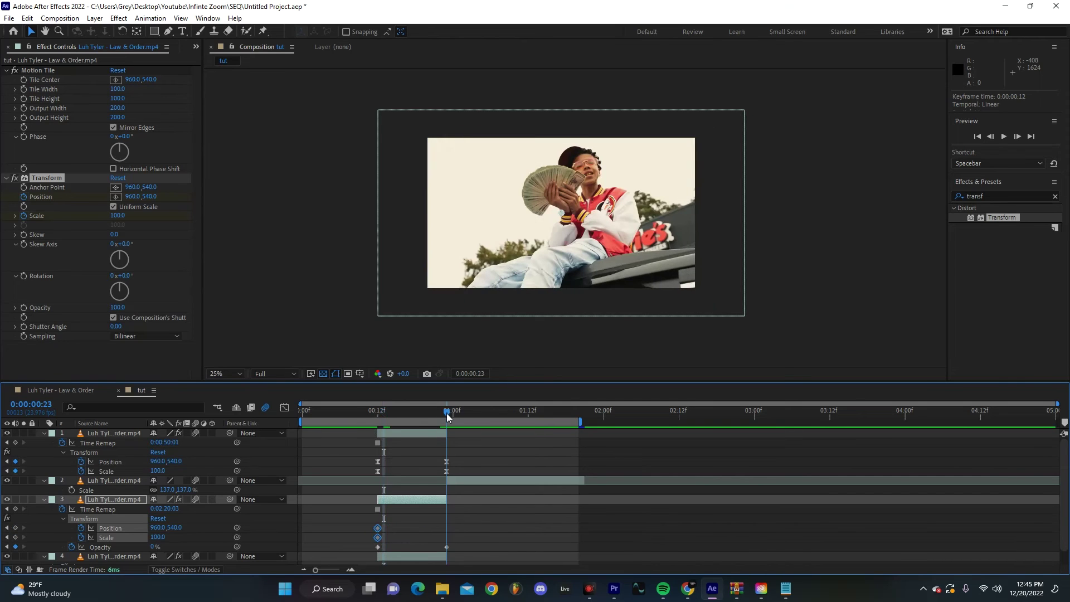
left_click(158, 537)
type("1")
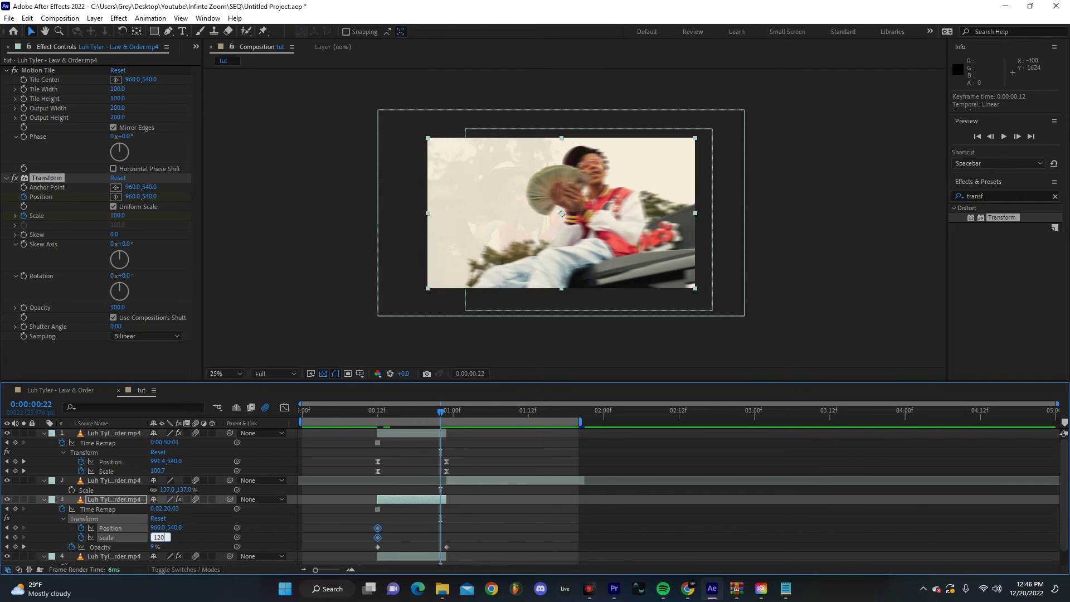
type("20")
key("Return")
left_click_drag(157, 527, 83, 529)
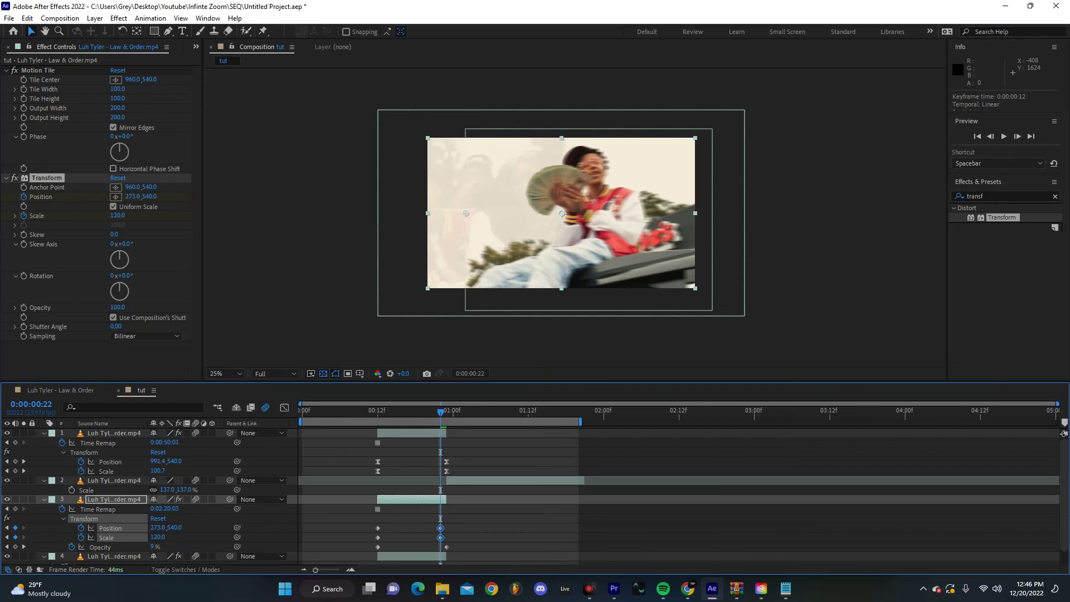
left_click_drag(463, 527, 373, 542)
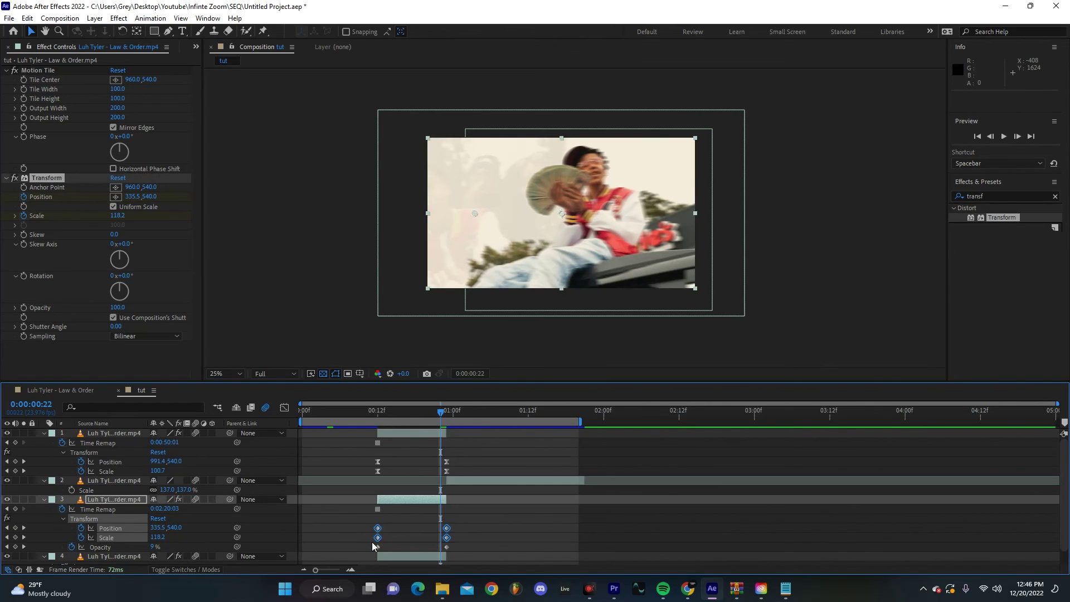
right_click(372, 542)
mouse_move(418, 529)
left_click(573, 460)
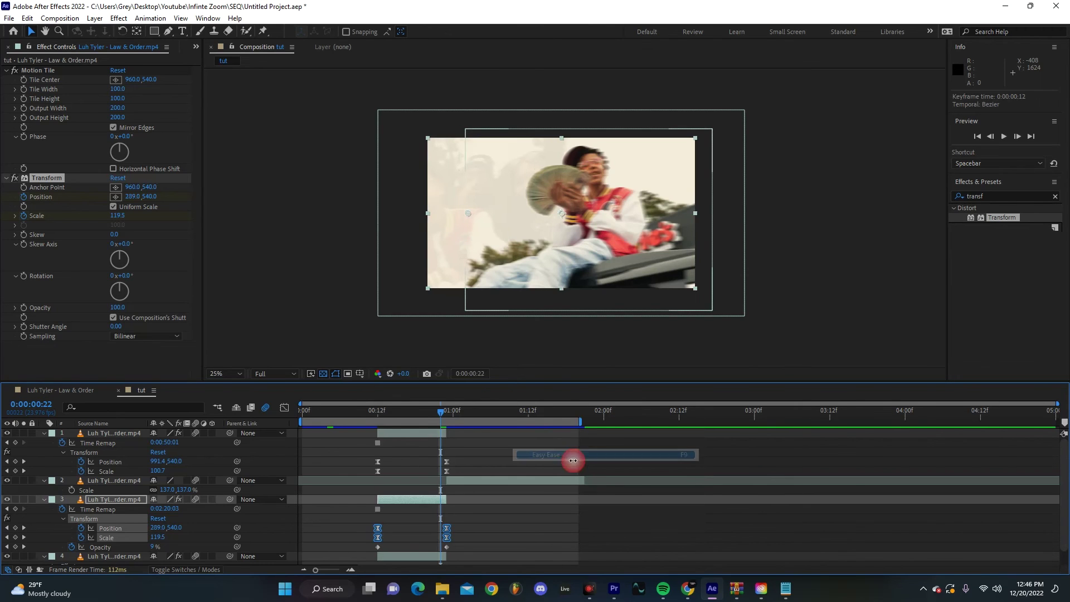
key("space")
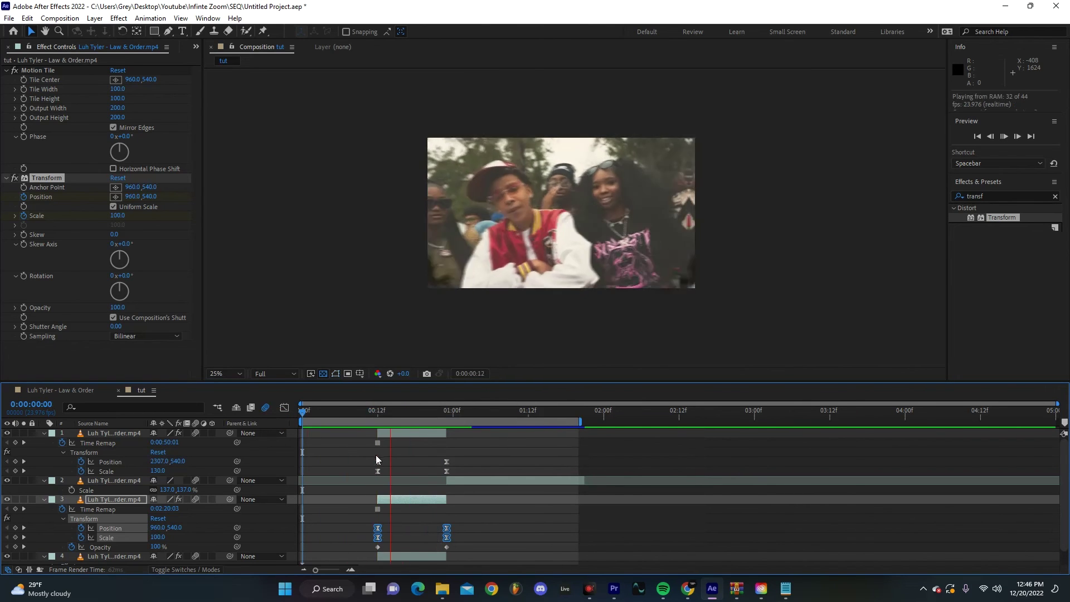